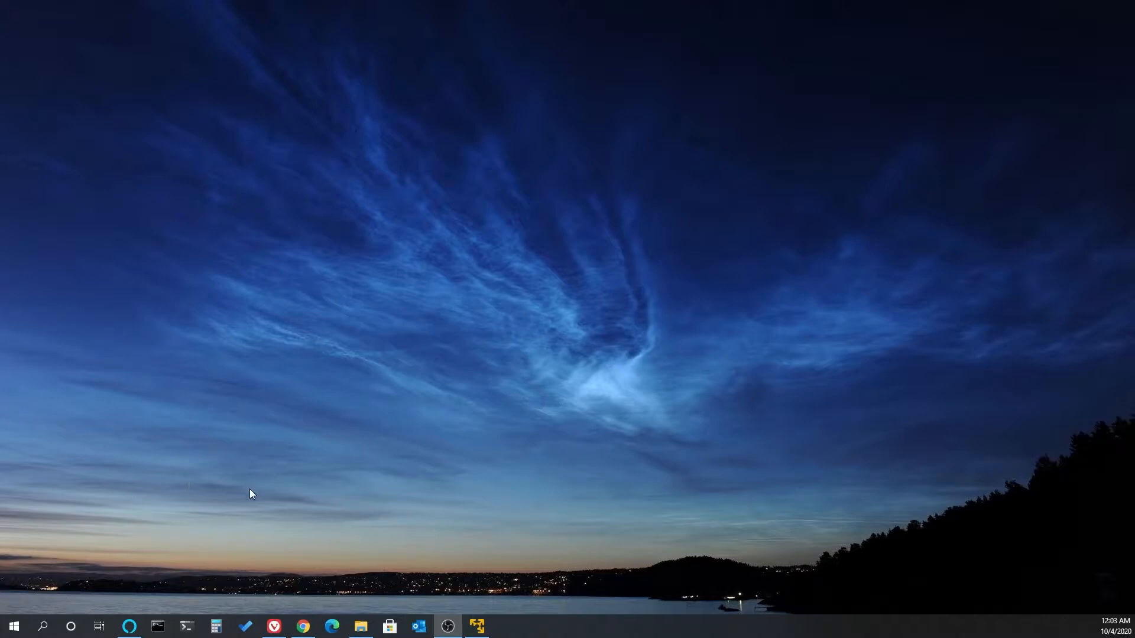
- Switch to Chrome and view the CentOS Linux 7 (2003) ISO list on the CentOS download page
click(303, 626)
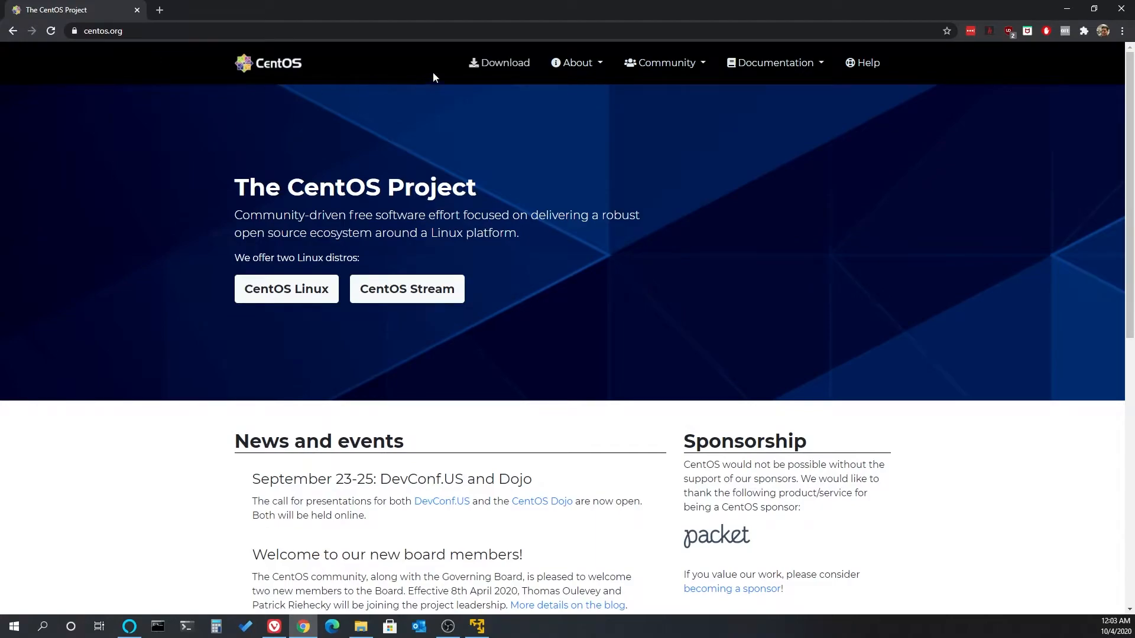
click(507, 67)
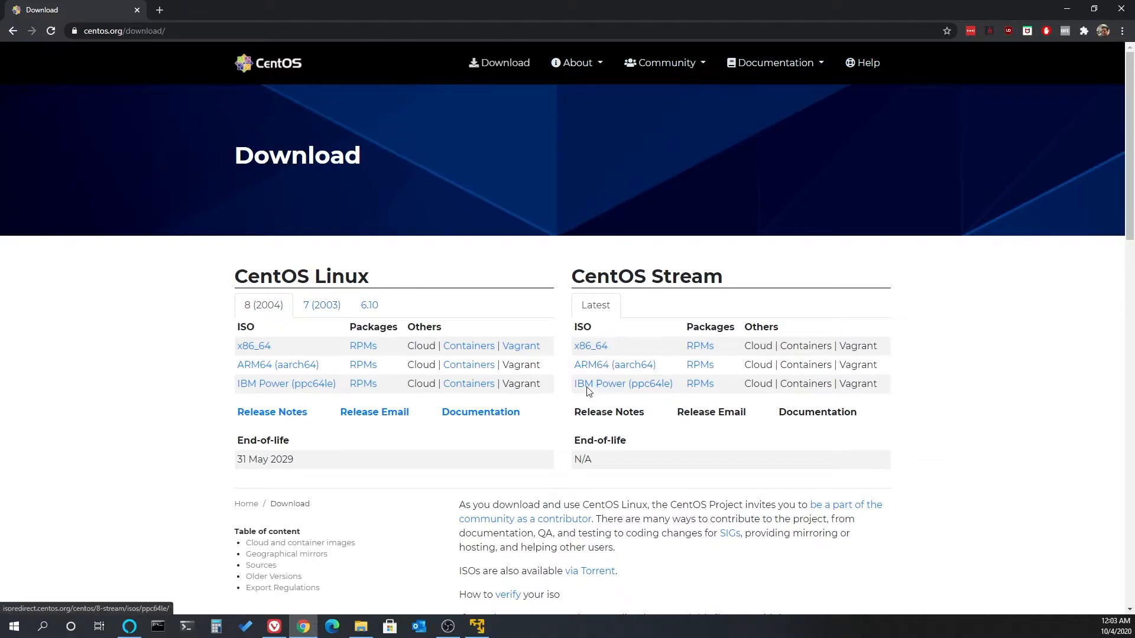
click(315, 312)
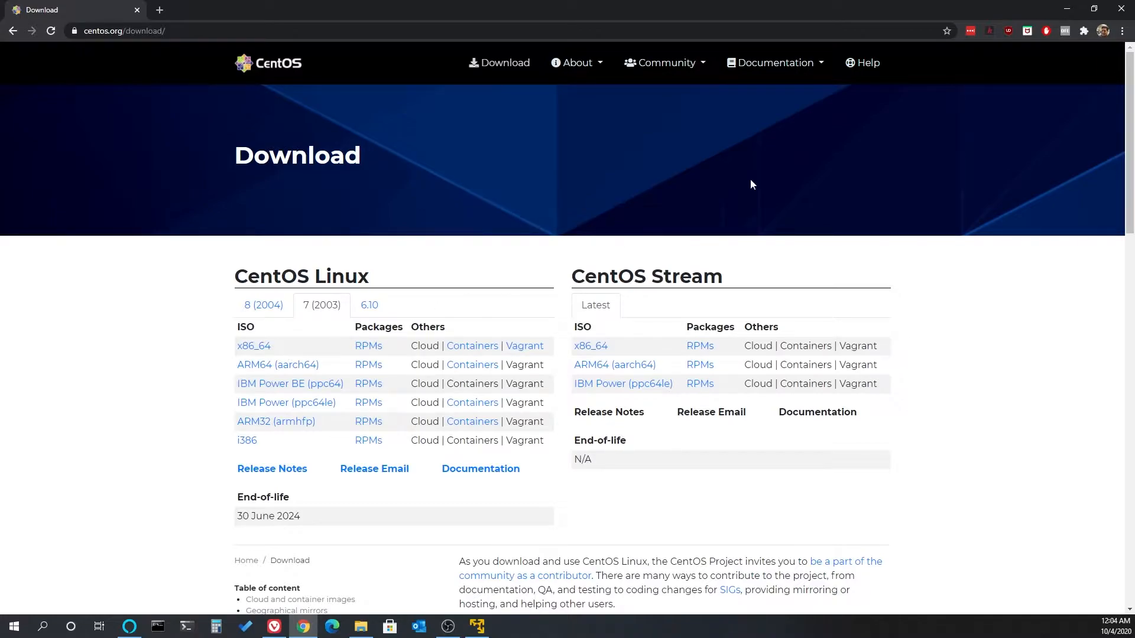
click(1066, 9)
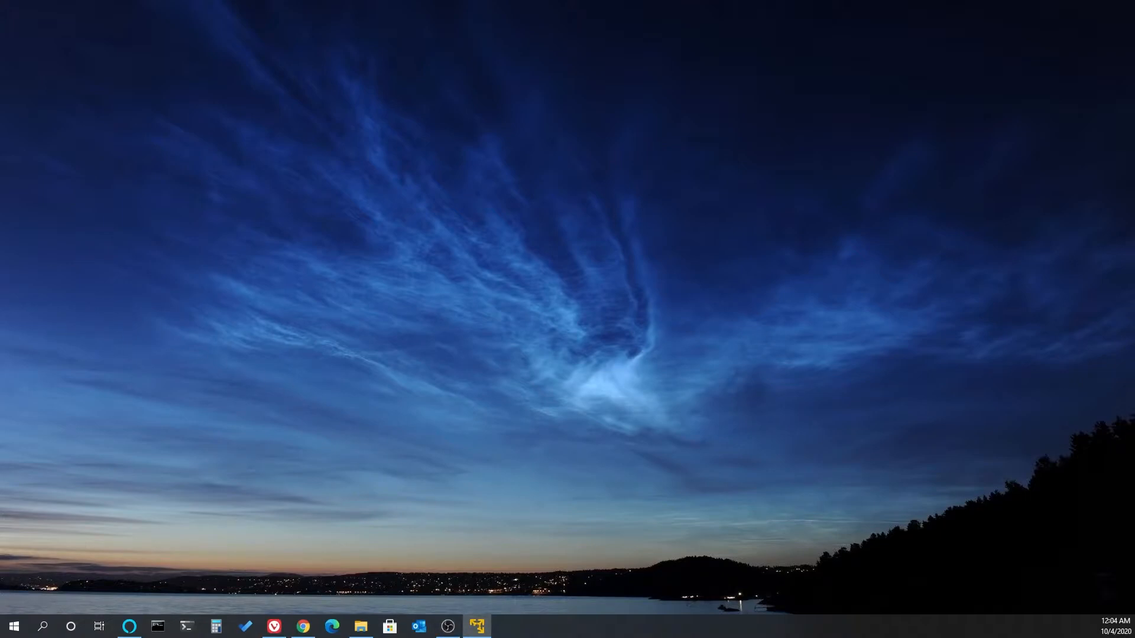
- Start a new virtual machine in VMware Workstation 15 Player and browse to the CentOS 7 folder for its installer image
drag(0, 171, 458, 155)
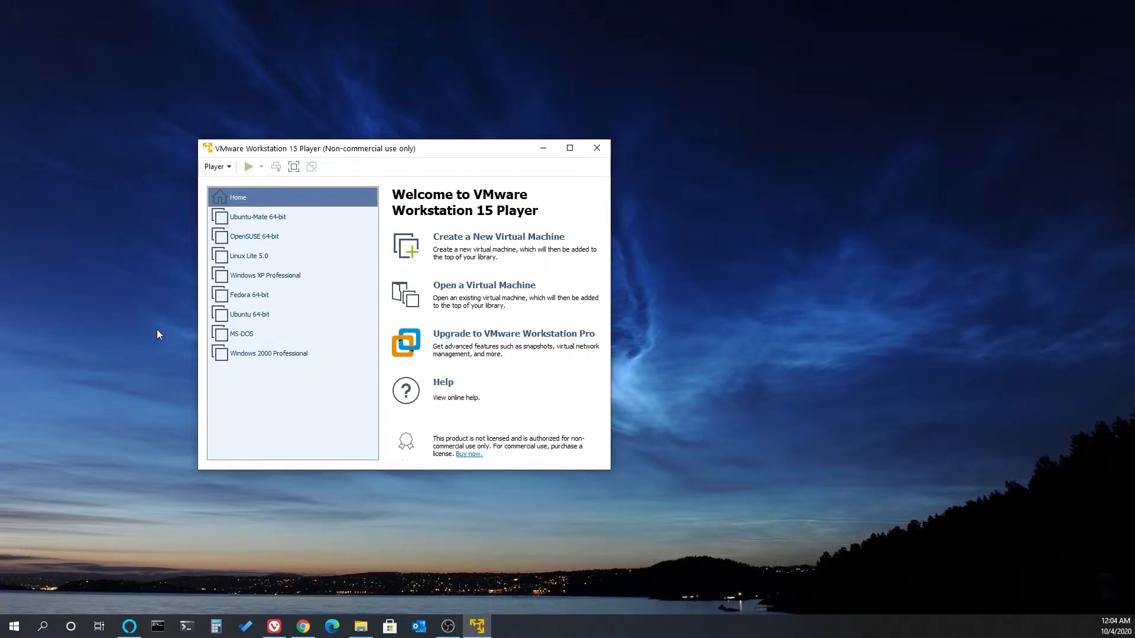
click(487, 239)
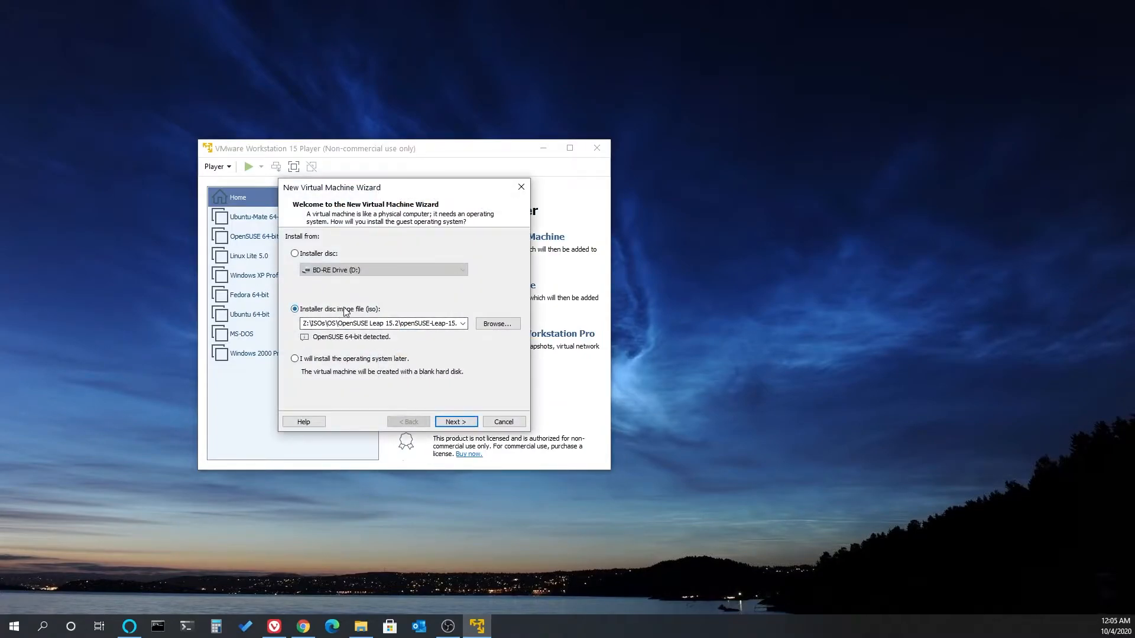
click(497, 325)
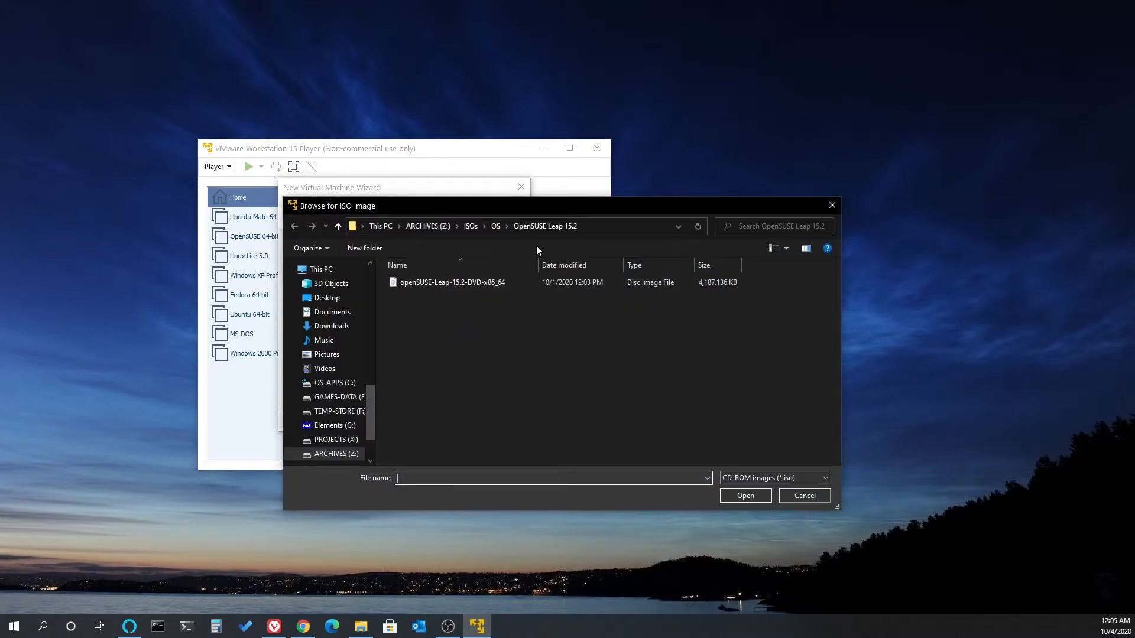
click(497, 225)
double_click(420, 298)
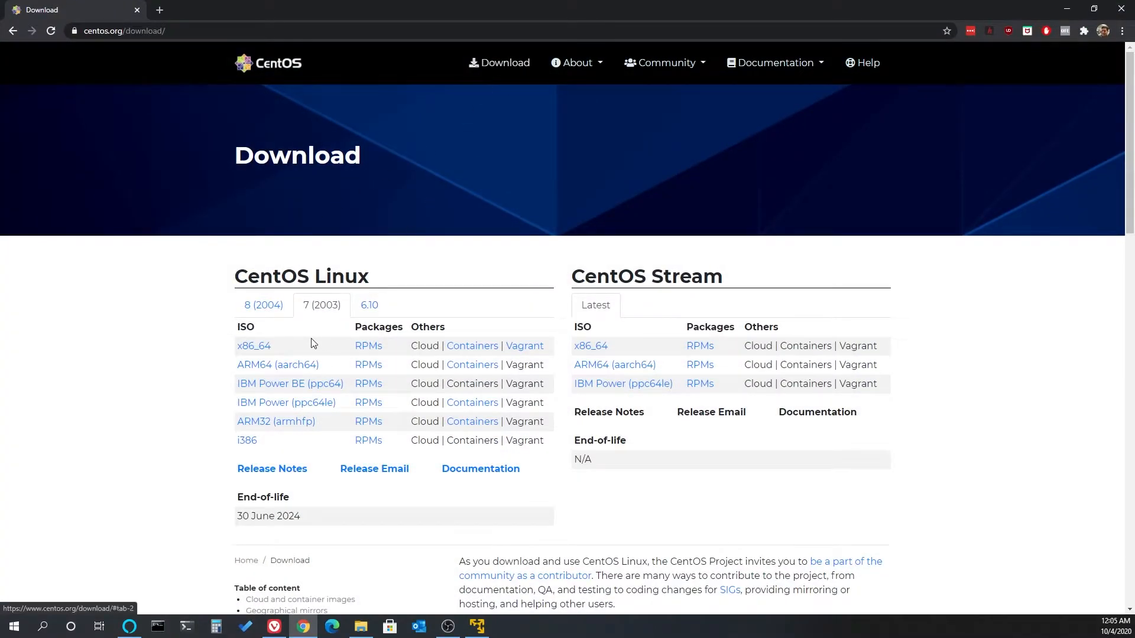
- Switch to Chrome and open the distro.ibiblio.org mirror for the CentOS Linux 7 x86_64 ISO
click(258, 345)
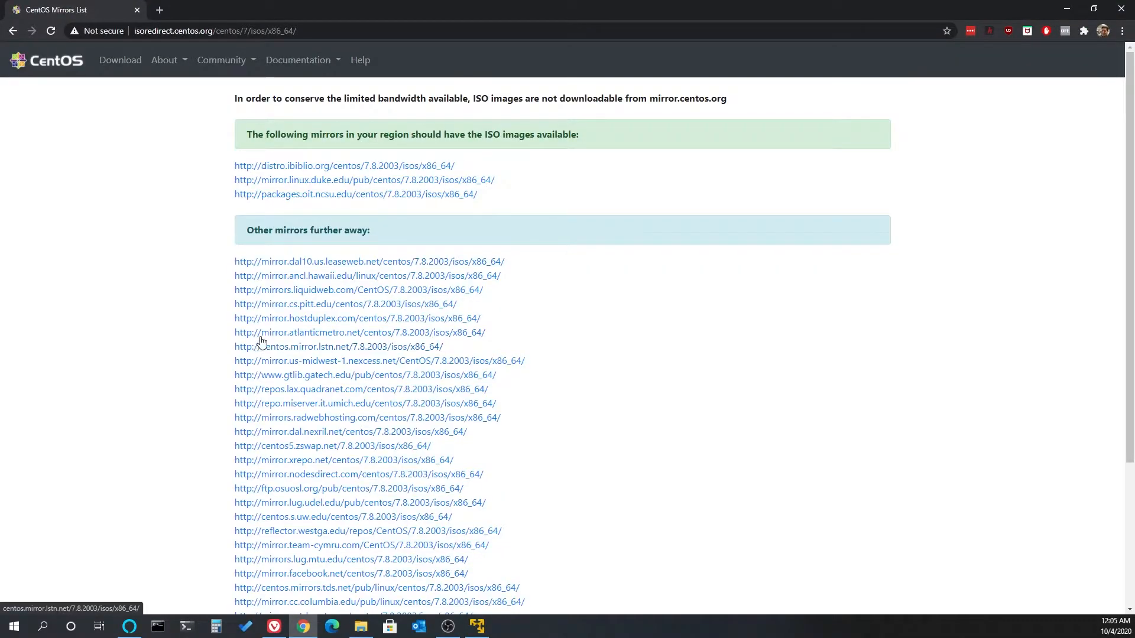
click(327, 166)
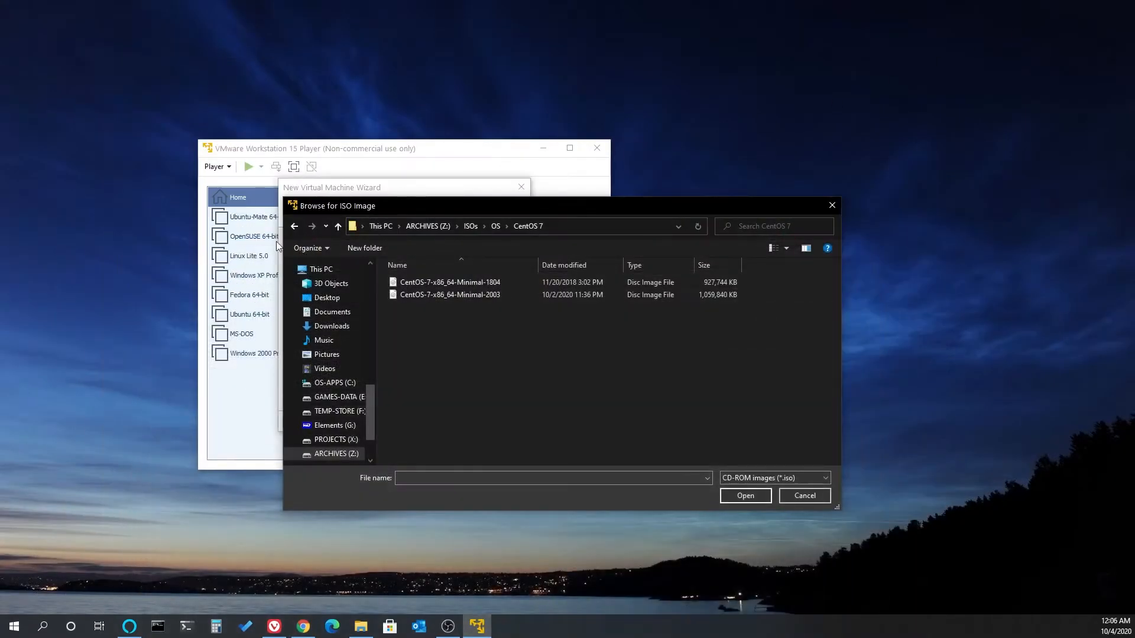
- Use CentOS-7-x86_64-Minimal-2003 as the new virtual machine's installer disc image and continue to the naming page
click(442, 297)
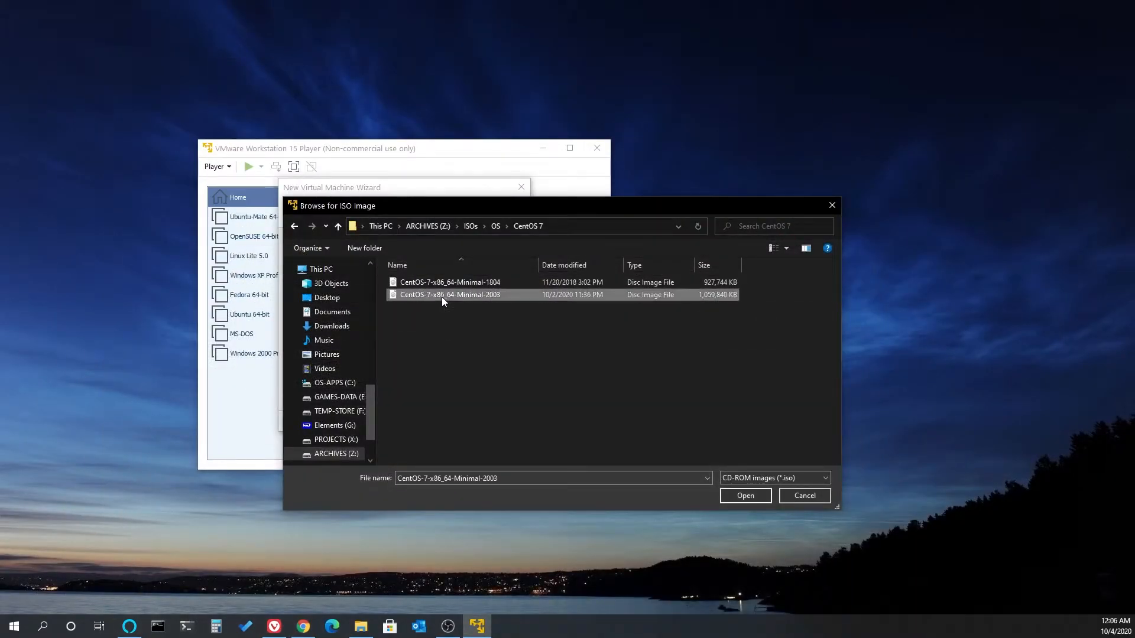
click(732, 493)
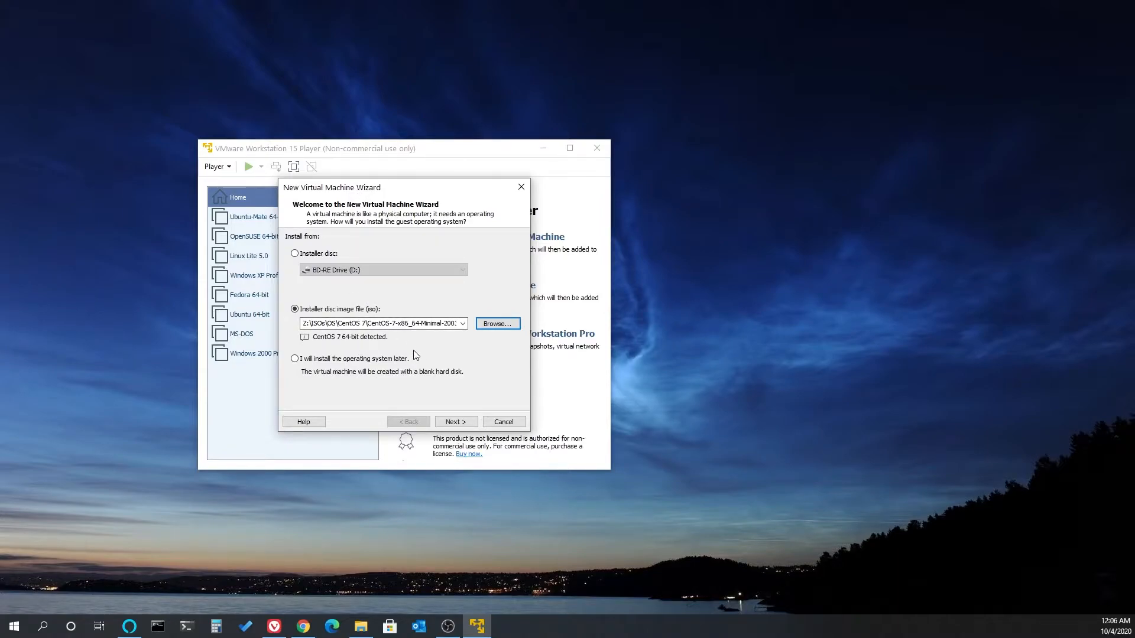
click(447, 423)
- Keep the virtual machine name CentOS 7 64-bit and set its location to F:\Virtual Machines\CentOS 7 64-bit
drag(362, 254, 286, 256)
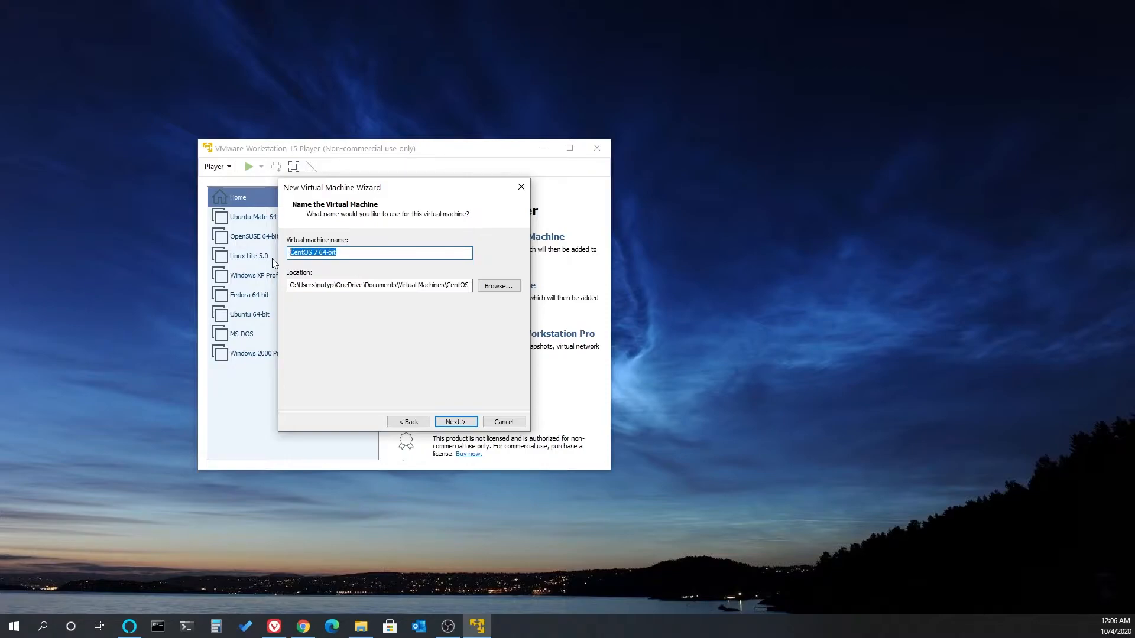
click(496, 286)
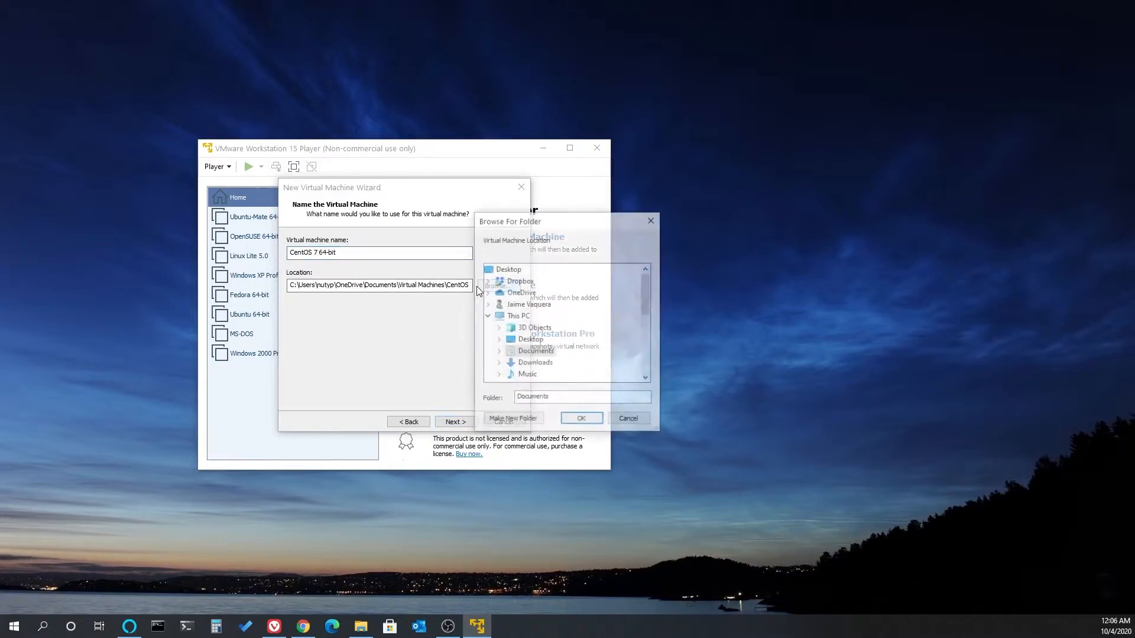
scroll(539, 353, down, 5)
scroll(539, 353, up, 1)
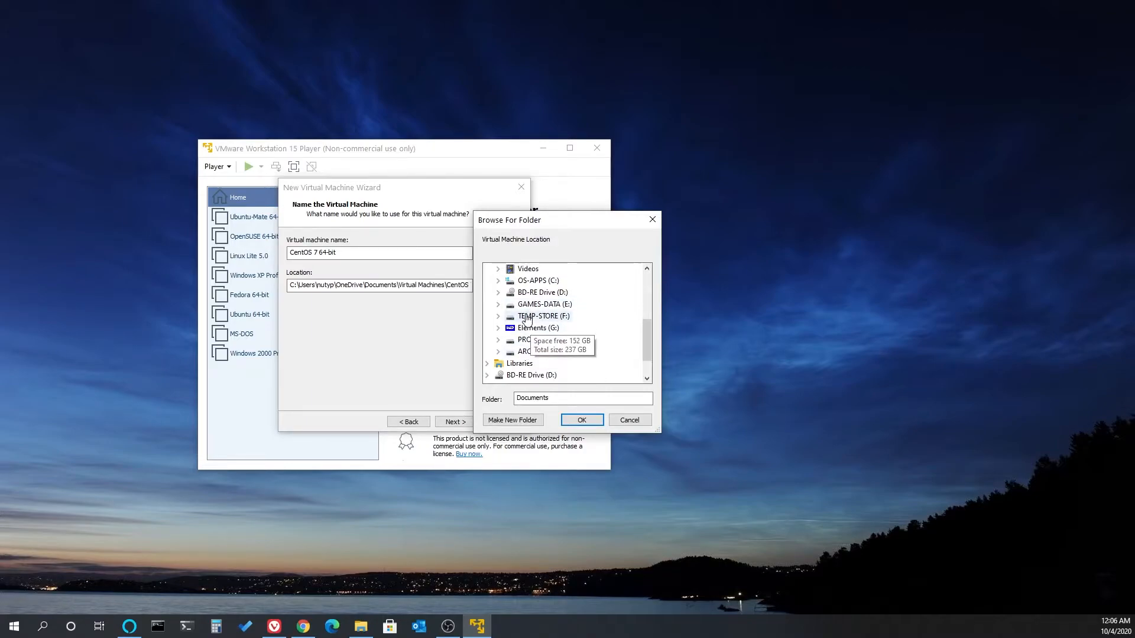
double_click(526, 317)
scroll(528, 331, down, 2)
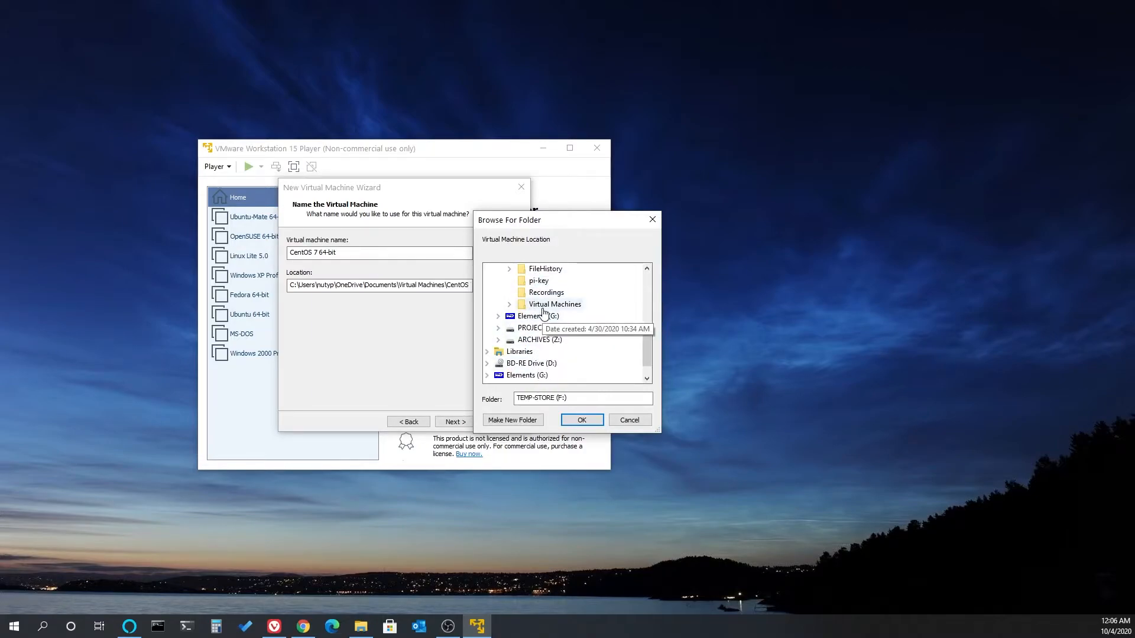
double_click(544, 305)
click(564, 281)
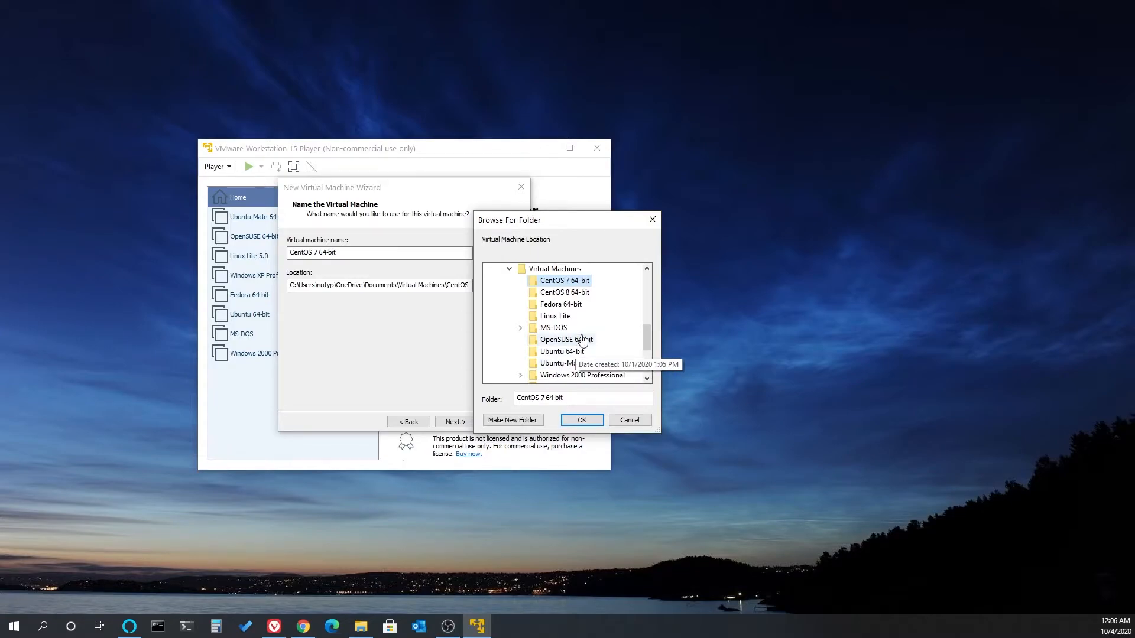
click(582, 420)
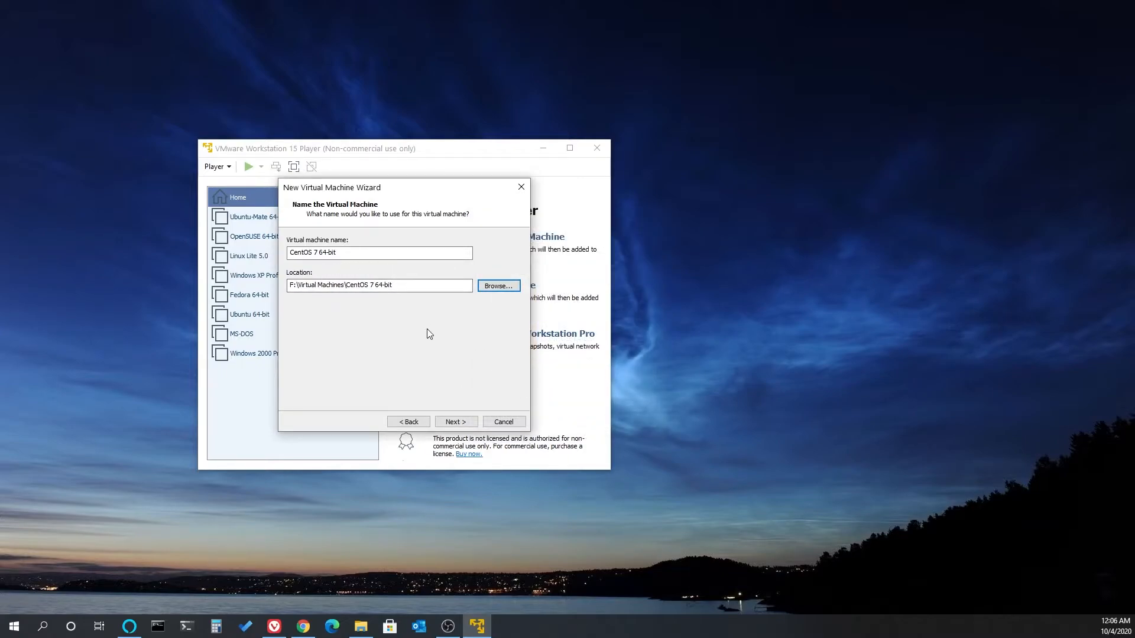
click(459, 420)
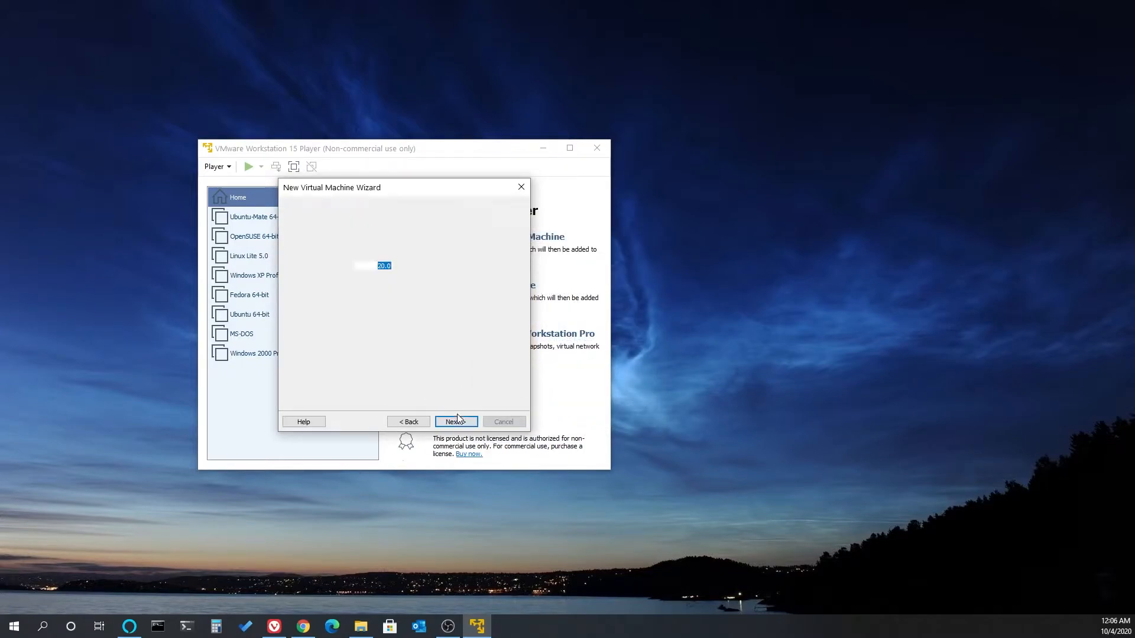
- Set the maximum disk size to 30 GB with split files, review the settings and create the virtual machine
click(381, 267)
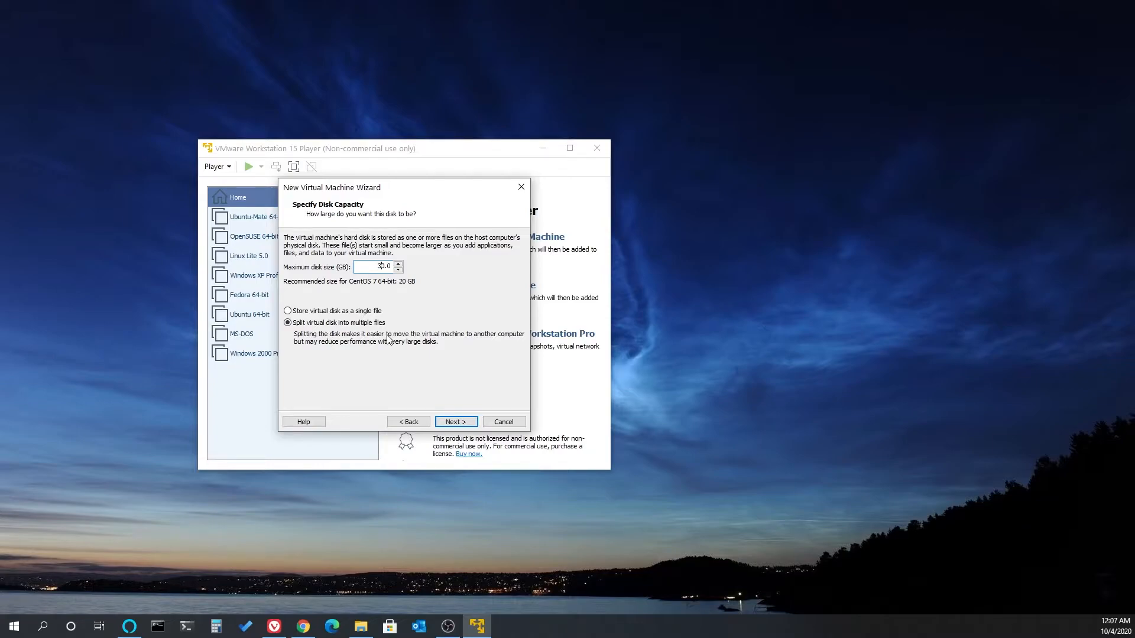
click(457, 422)
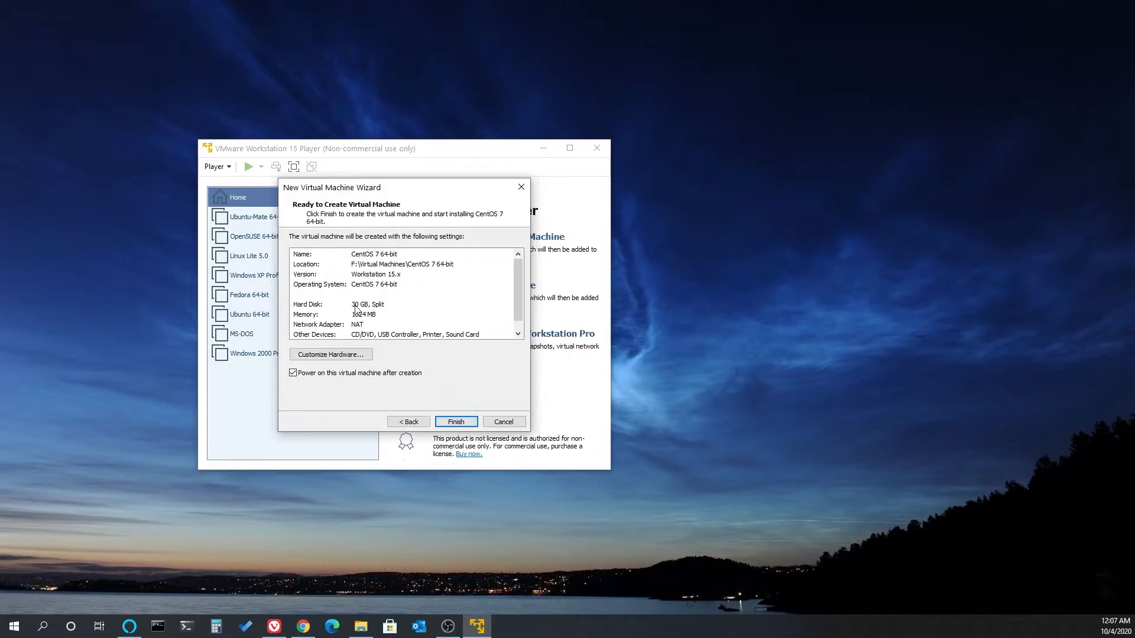
scroll(519, 292, down, 1)
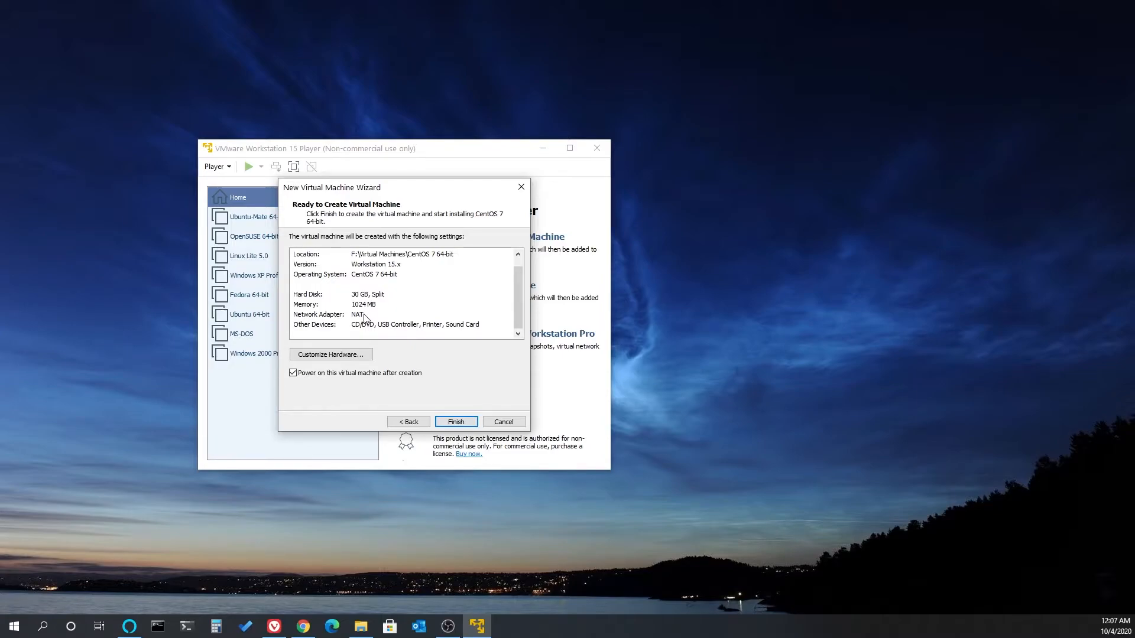
click(454, 422)
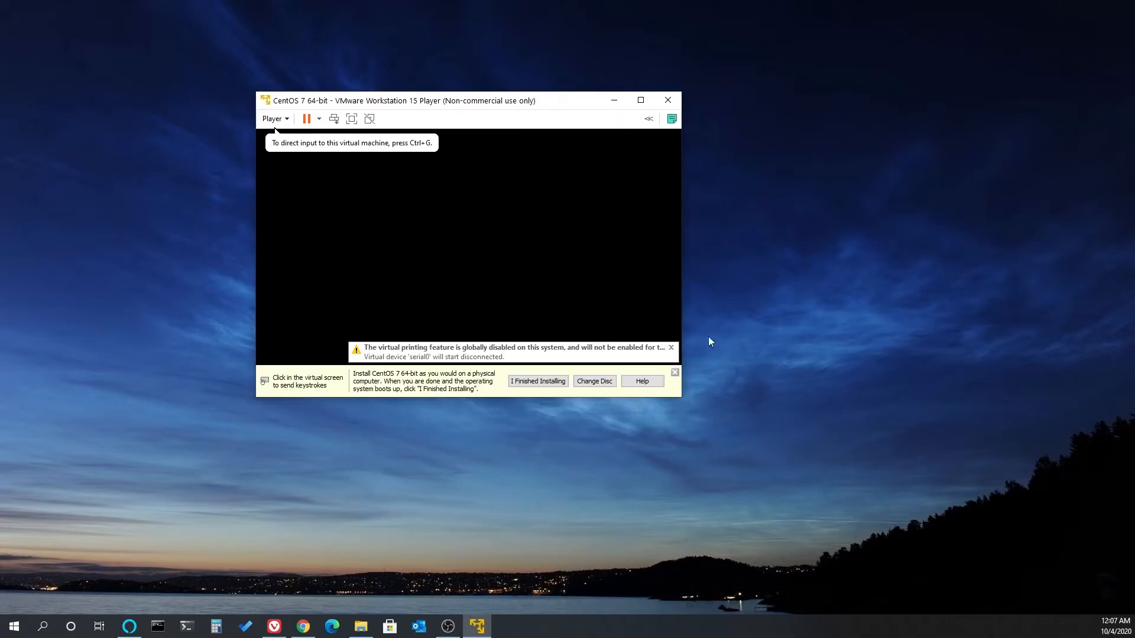
- Boot the virtual machine with the Install CentOS 7 option, without testing the media
click(509, 271)
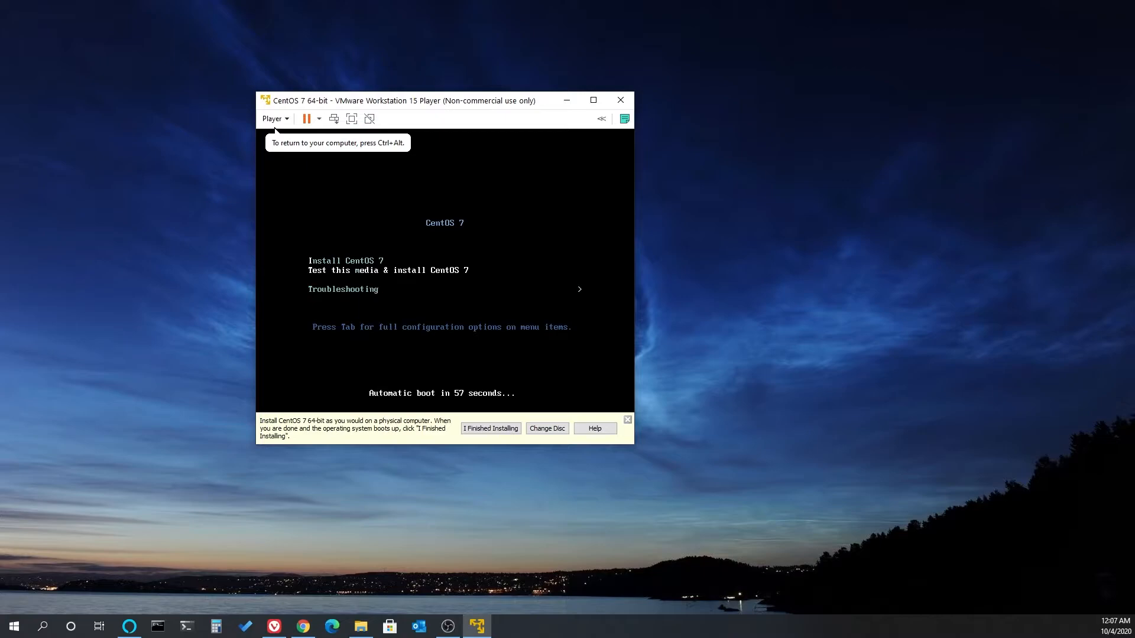
key(Down)
key(Up)
key(Up)
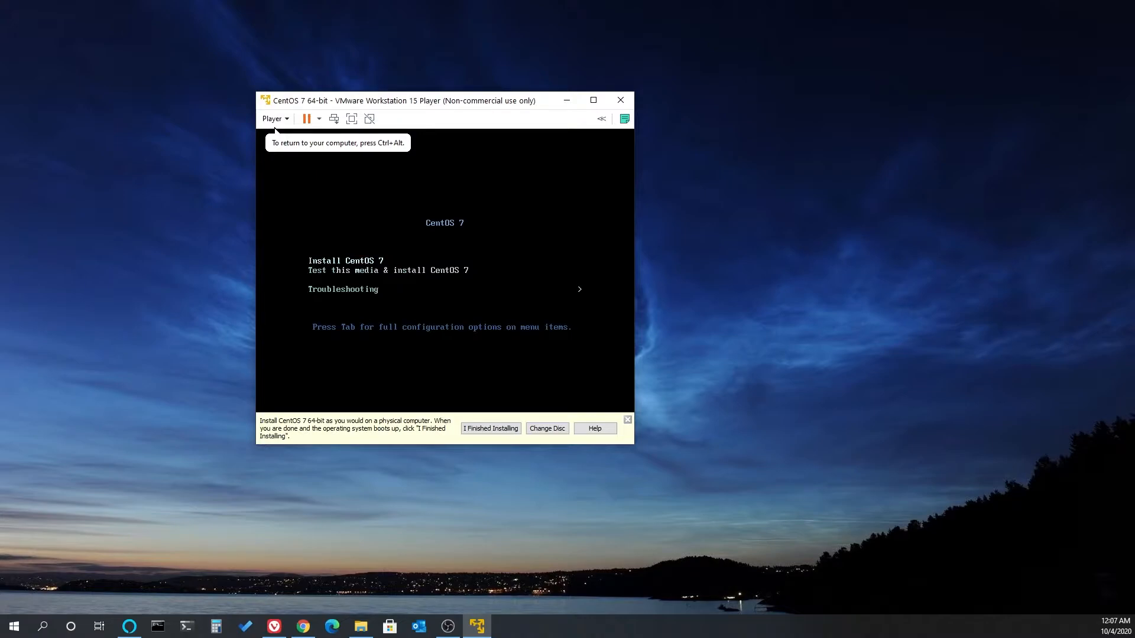
key(Down)
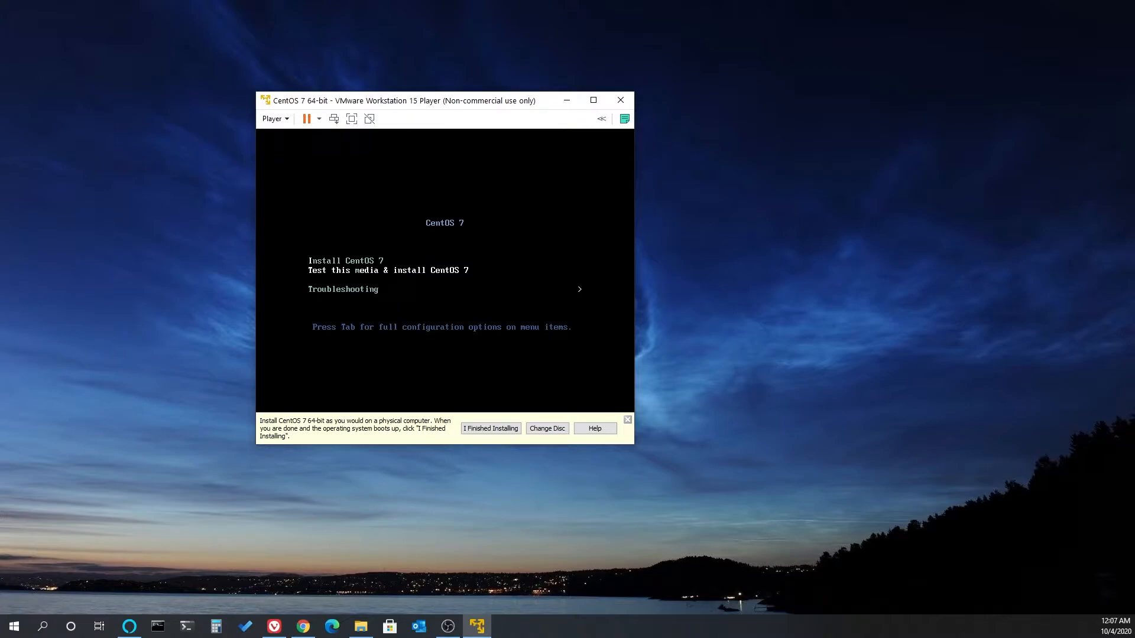
key(Down)
key(Up)
key(Up)
key(Down)
key(Up)
key(Down)
key(Up)
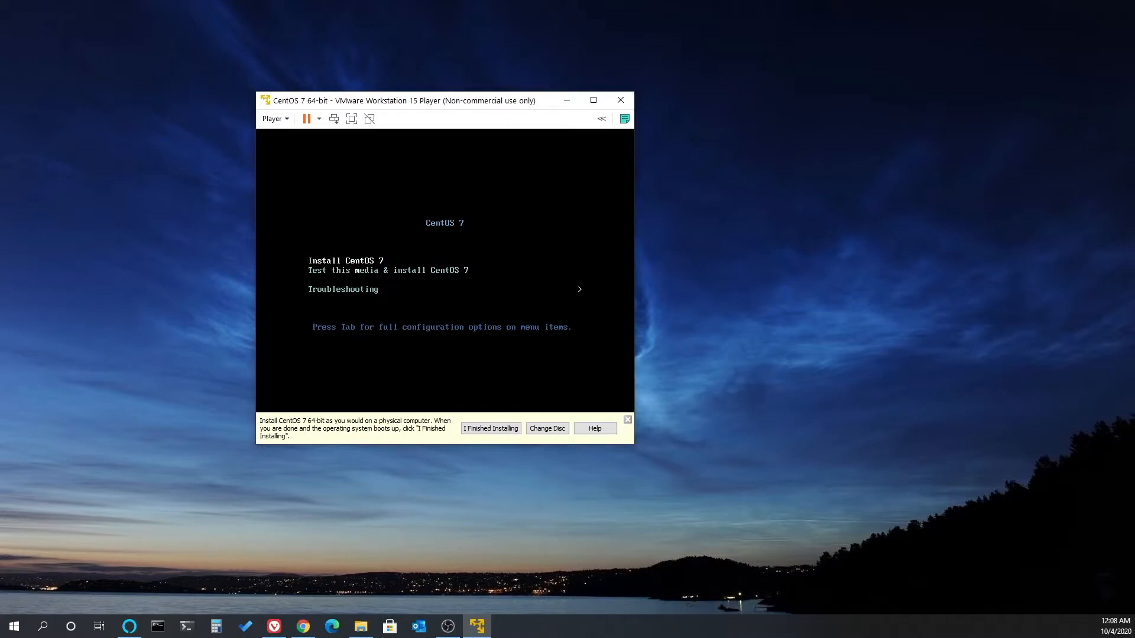
key(Return)
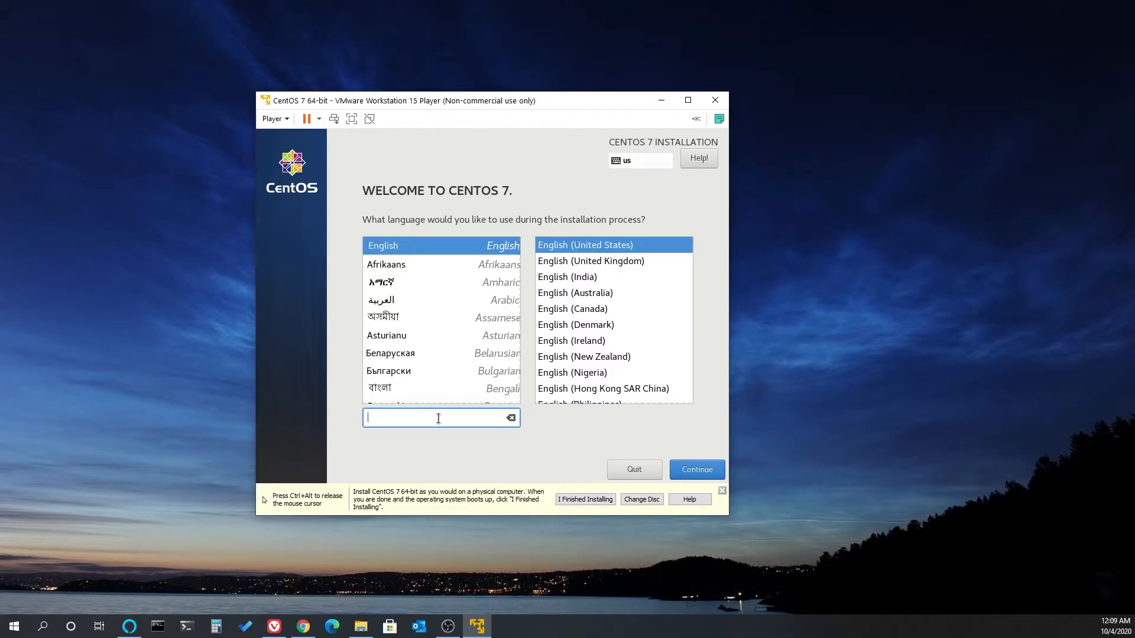
- Search the installer's language list for "hello", "jap" and "spanish", clearing the search after each
text(hello)
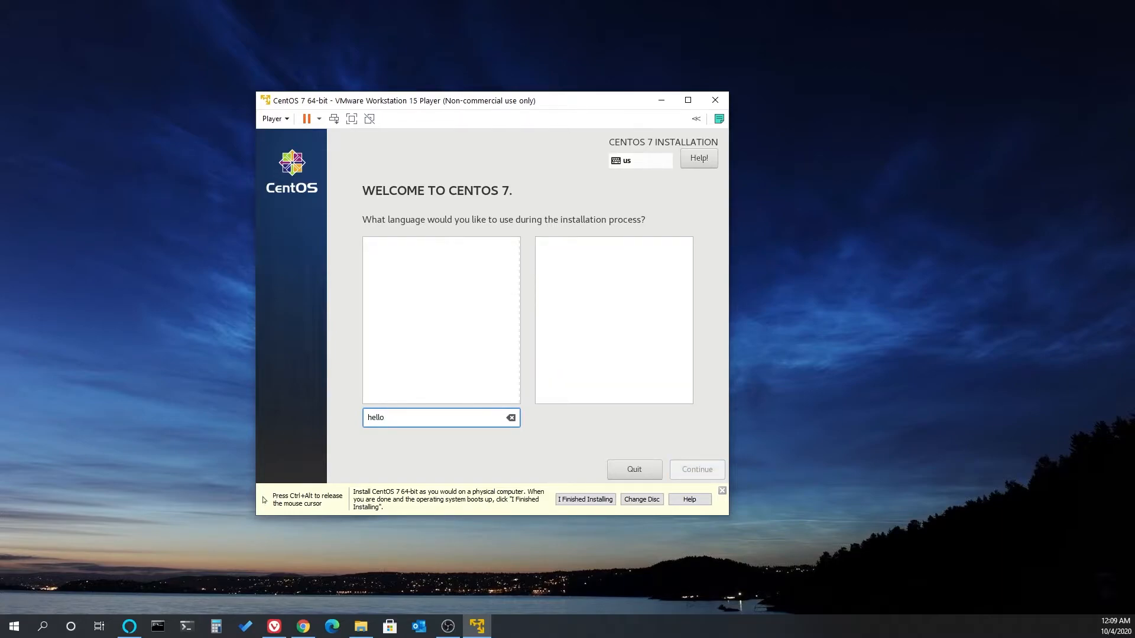
key(BackSpace)
key(BackSpace)
key(BackSpace)
key(BackSpace)
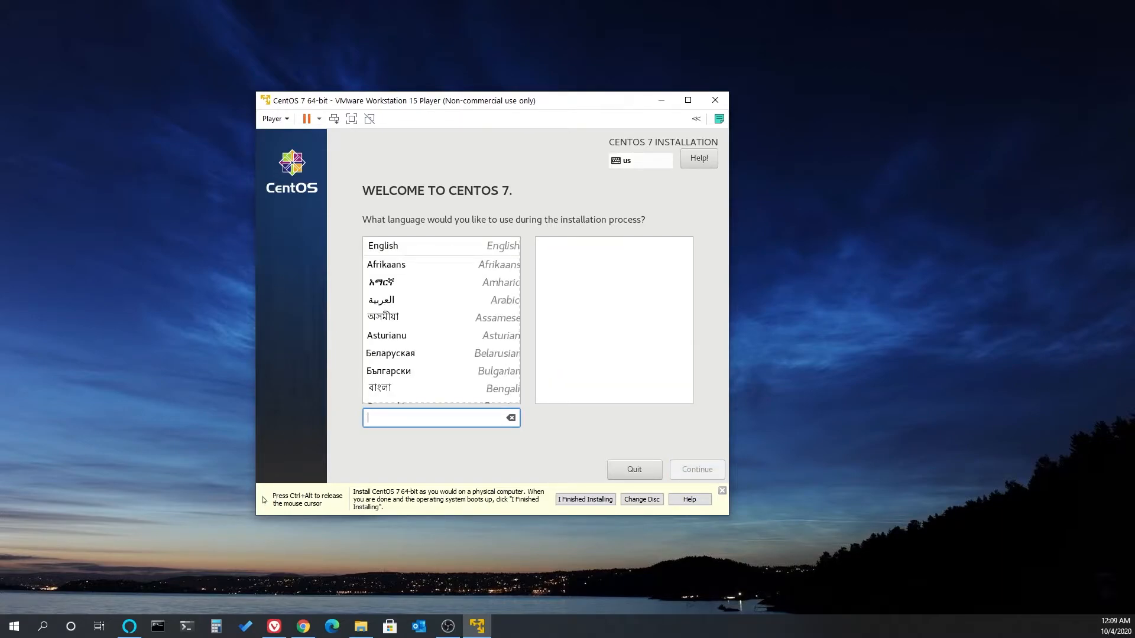
text(javel)
key(BackSpace)
key(BackSpace)
key(BackSpace)
key(BackSpace)
text(apan)
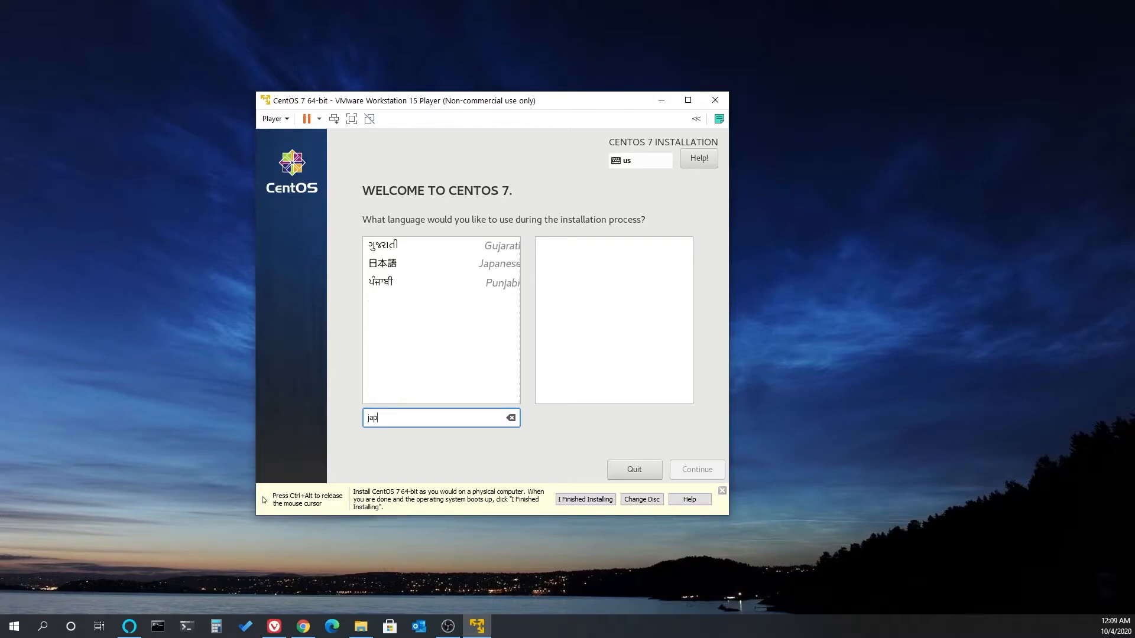
key(BackSpace)
key(BackSpace)
key(BackSpace)
key(BackSpace)
key(BackSpace)
text(spanish)
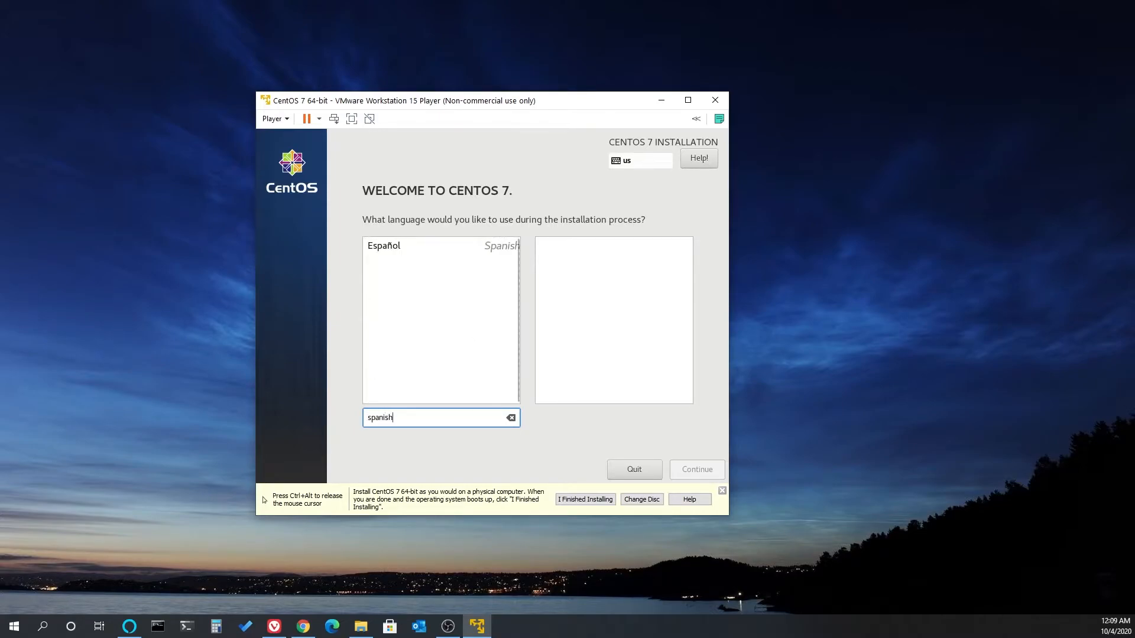
key(BackSpace)
key(BackSpace)
key(BackSpace)
key(BackSpace)
key(BackSpace)
key(BackSpace)
key(BackSpace)
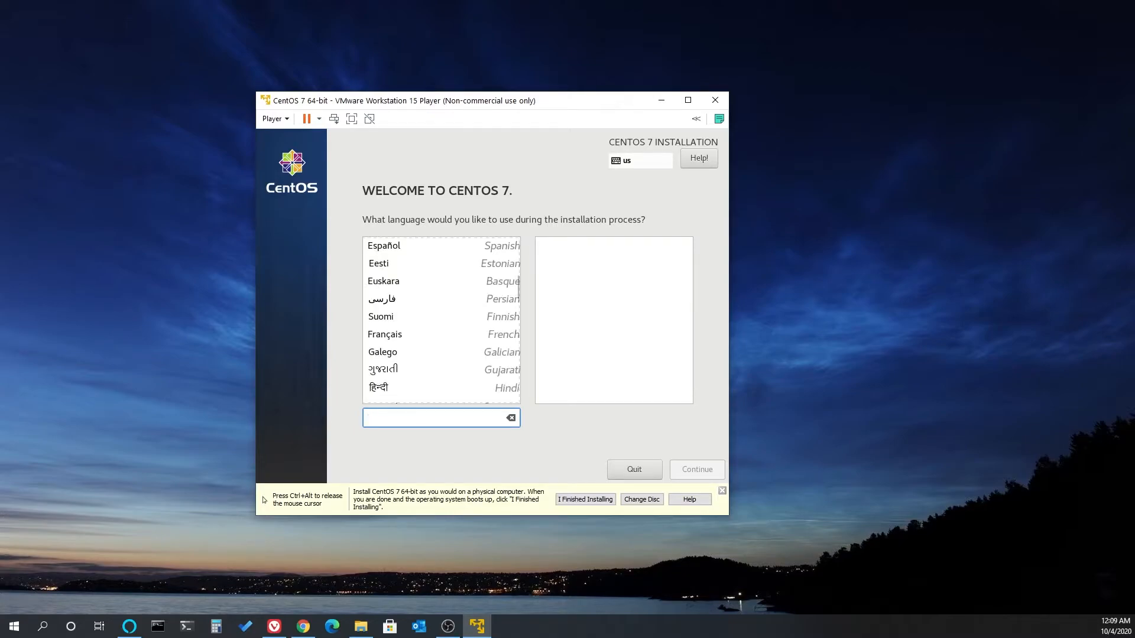
- Choose English (United States) as the installation language and continue to the installation summary
drag(519, 282, 516, 229)
click(437, 245)
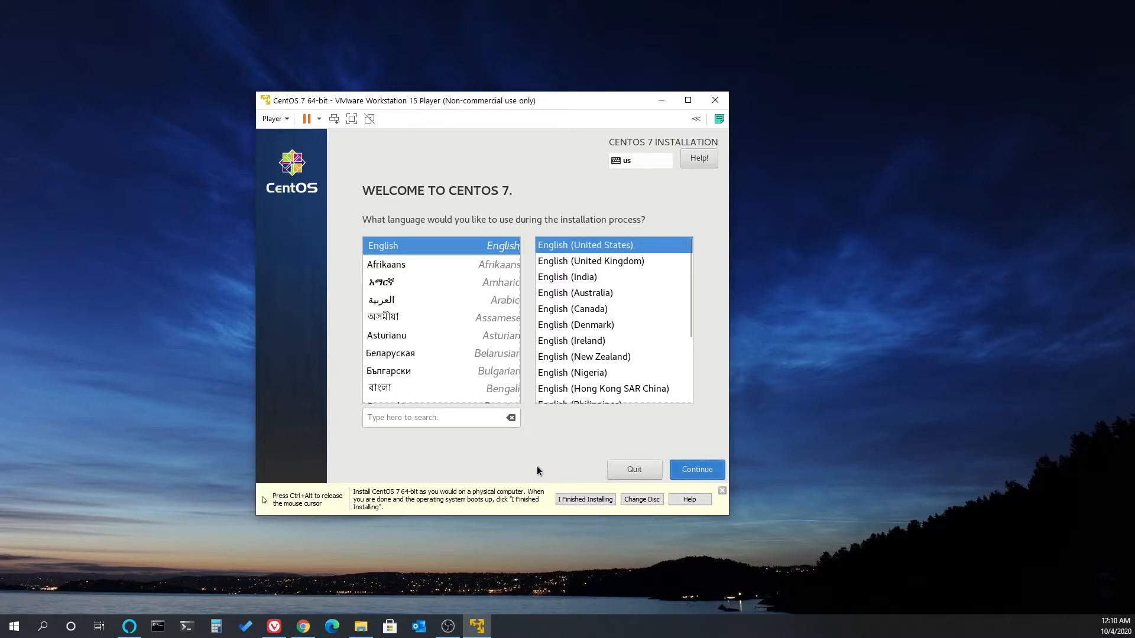
click(695, 477)
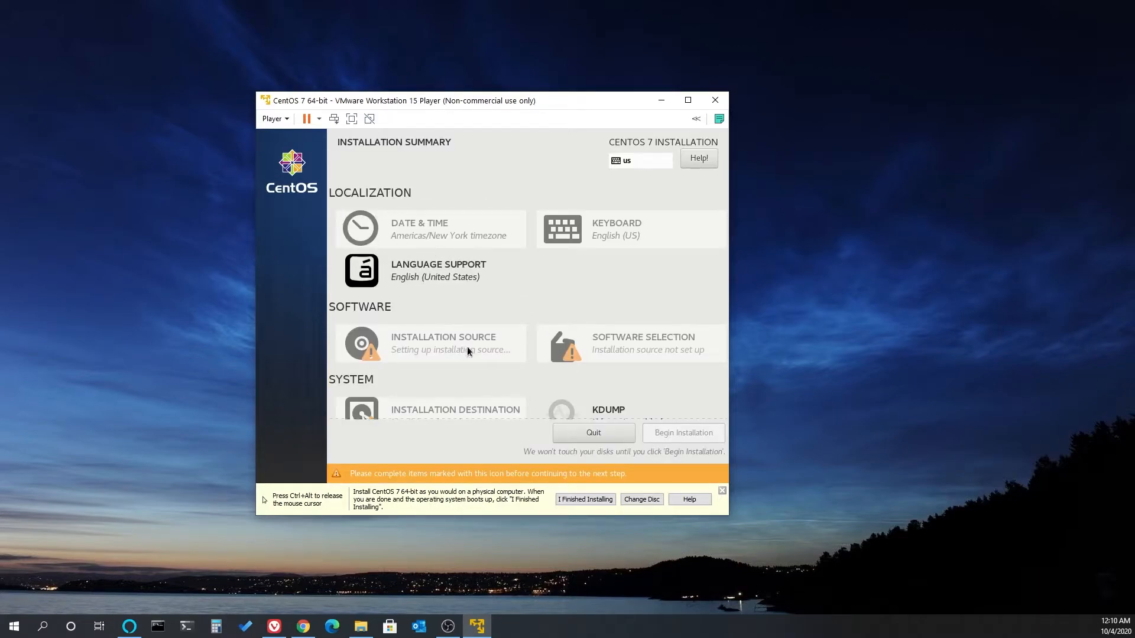
key(ctrl+alt)
click(633, 325)
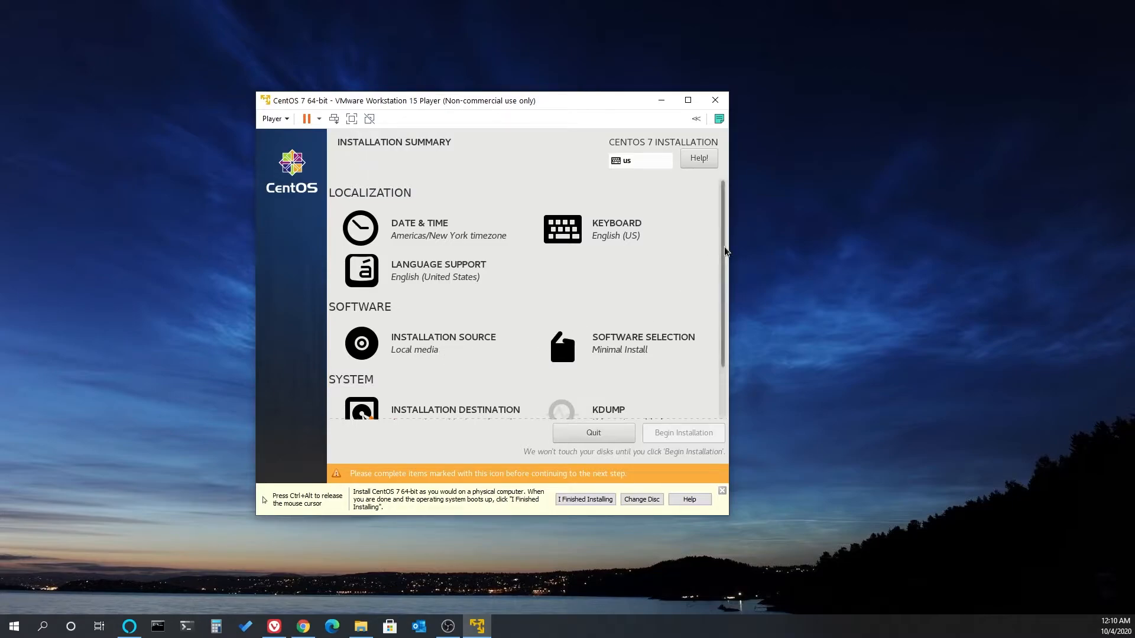
- Look over the installation summary and review the date and time settings for the Americas/New York timezone
drag(725, 252, 722, 319)
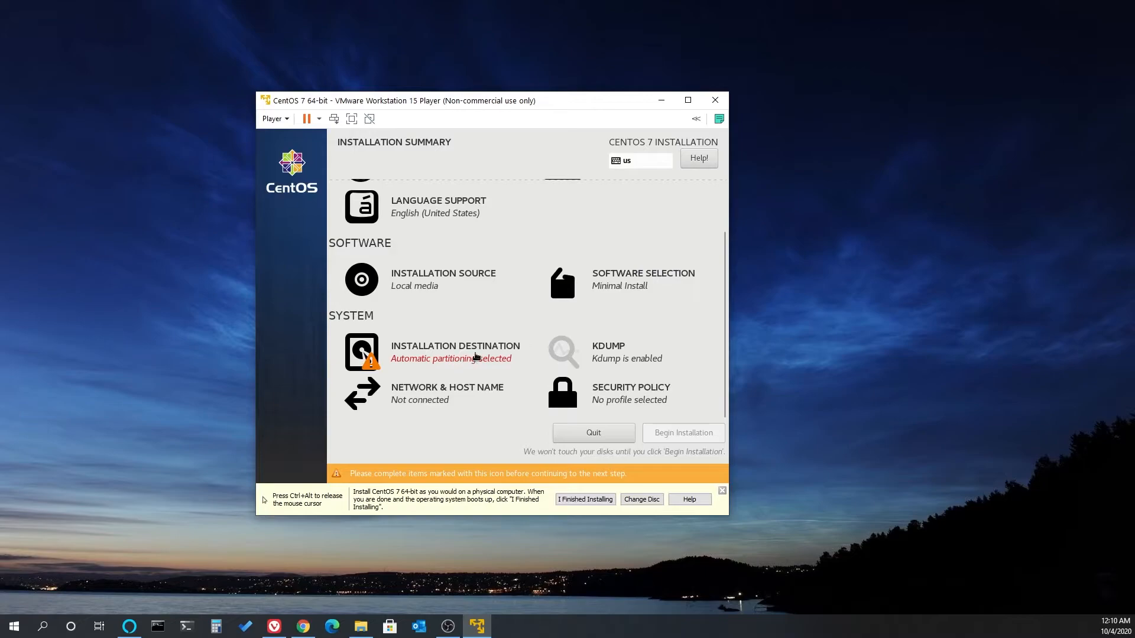
drag(726, 323, 722, 265)
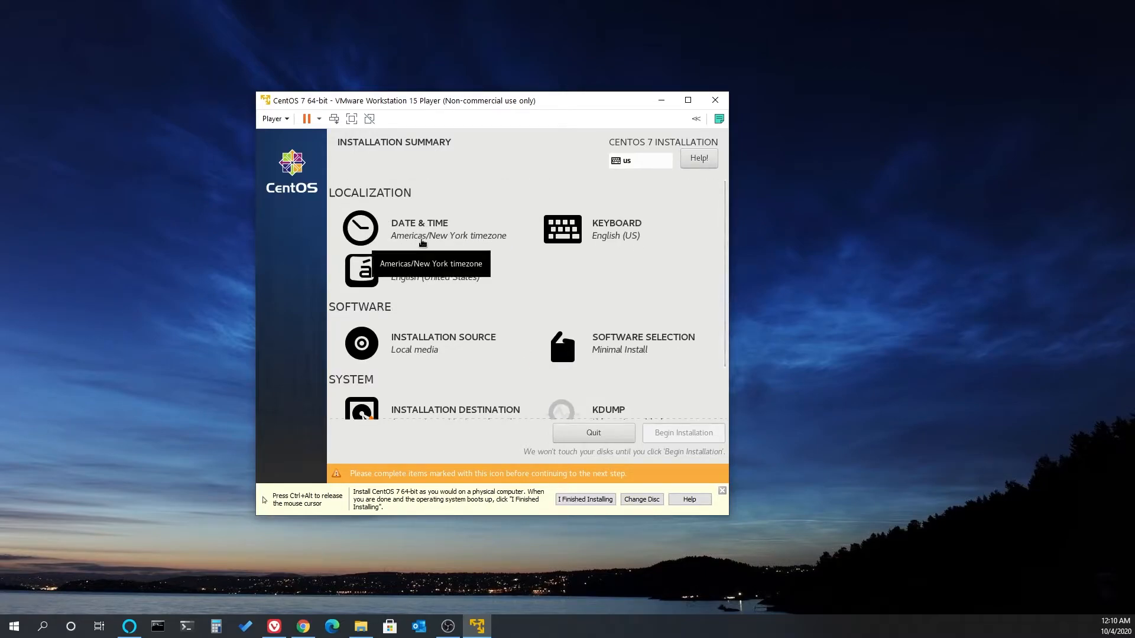
click(422, 240)
click(537, 211)
click(285, 157)
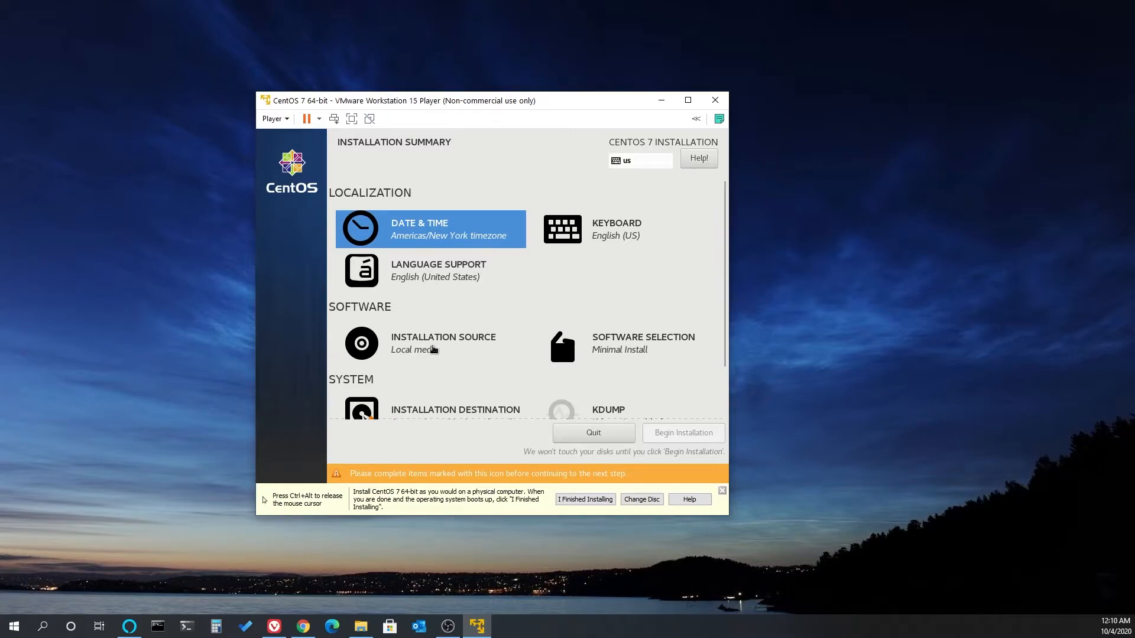
- Review the auto-detected installation source and the Minimal Install software selection, accepting both as they are
click(417, 347)
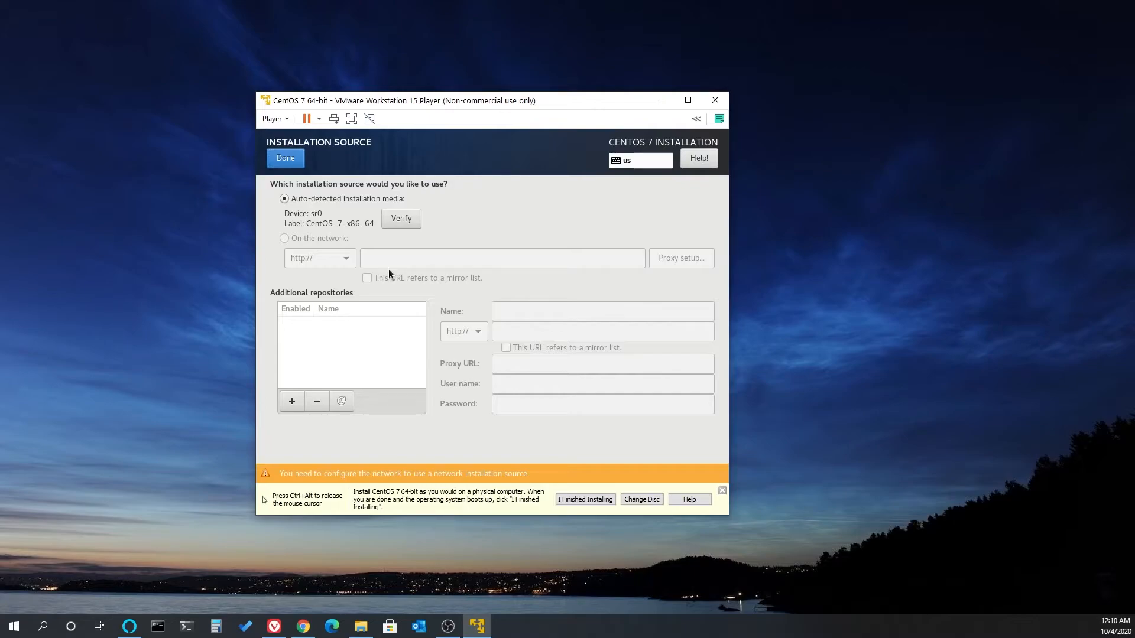
click(290, 164)
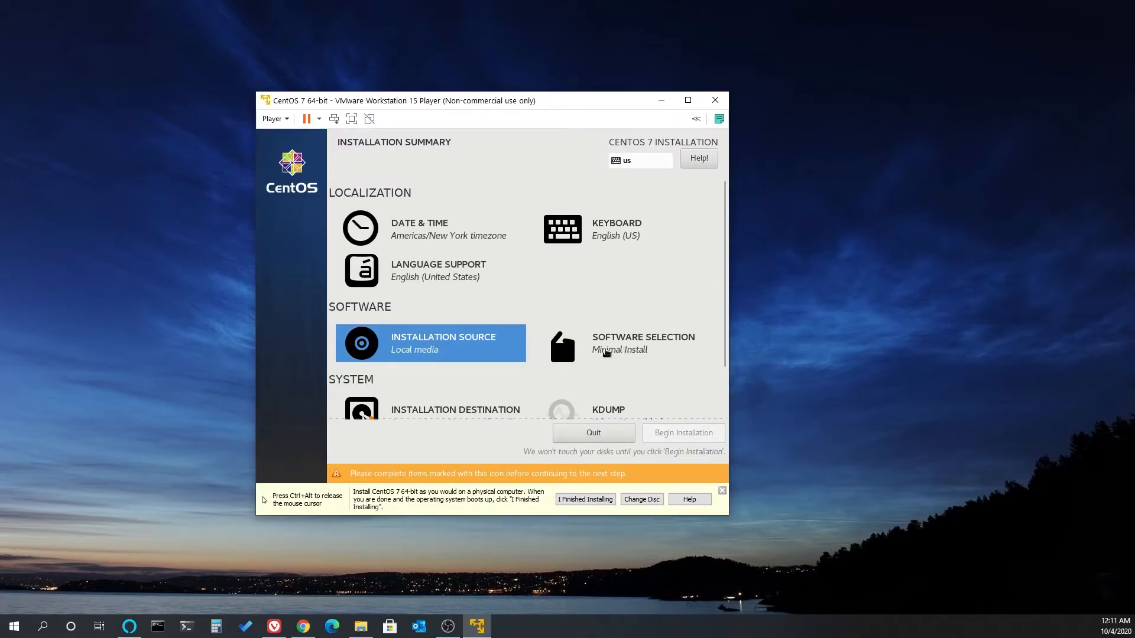
click(606, 353)
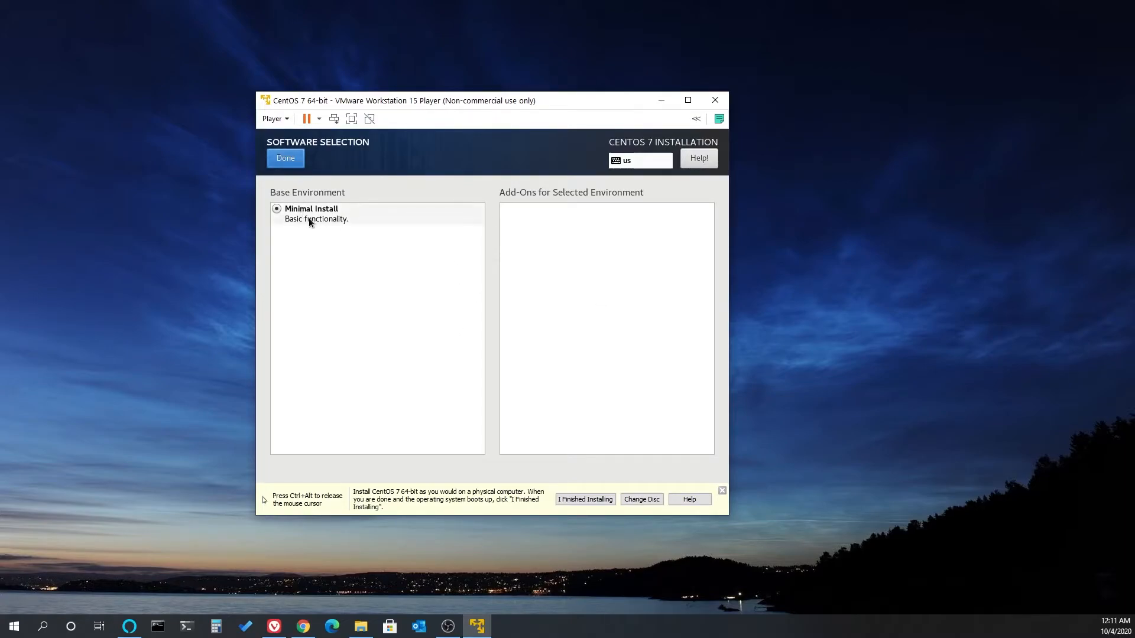
click(283, 158)
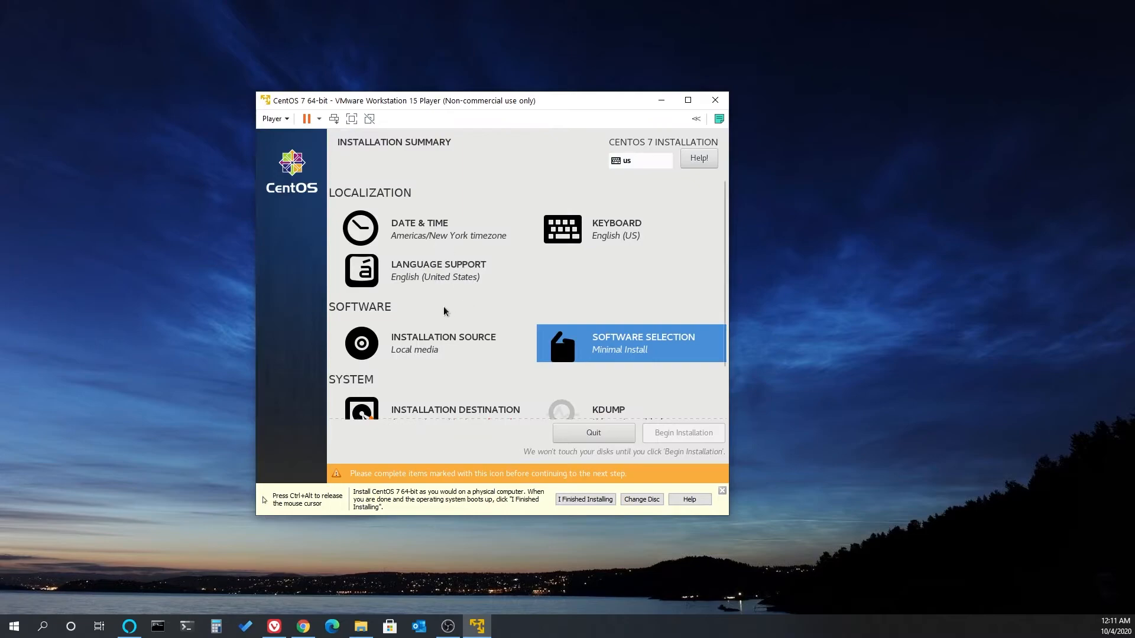
- Check the options for adding a disk and accept the 30 GiB virtual disk as installation destination with automatic partitioning and no encryption
scroll(444, 314, down, 3)
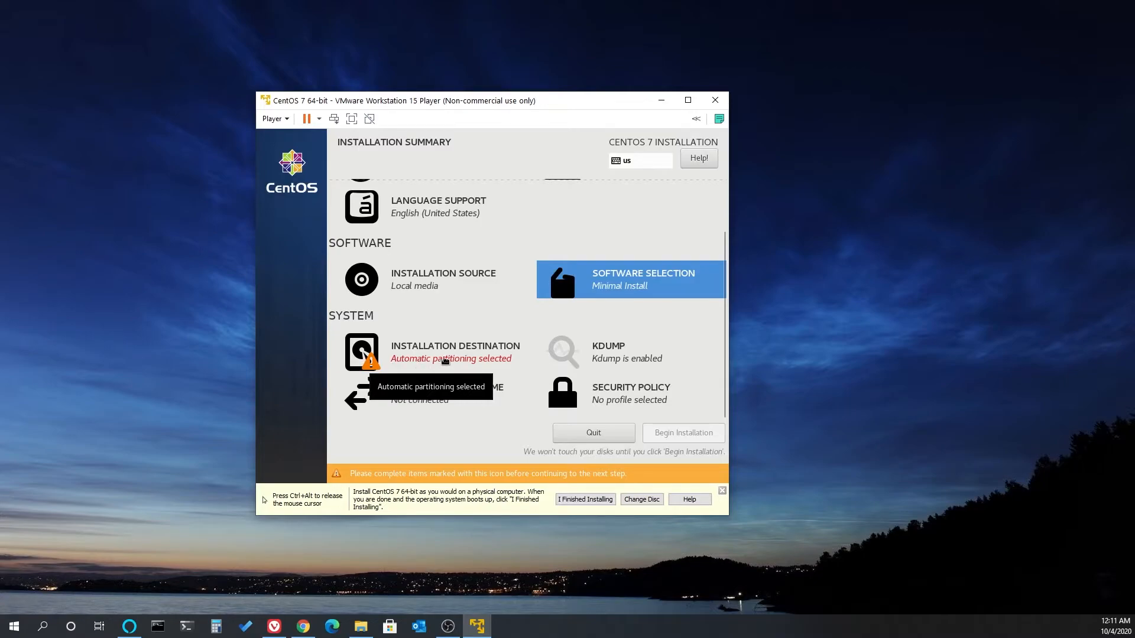
click(445, 361)
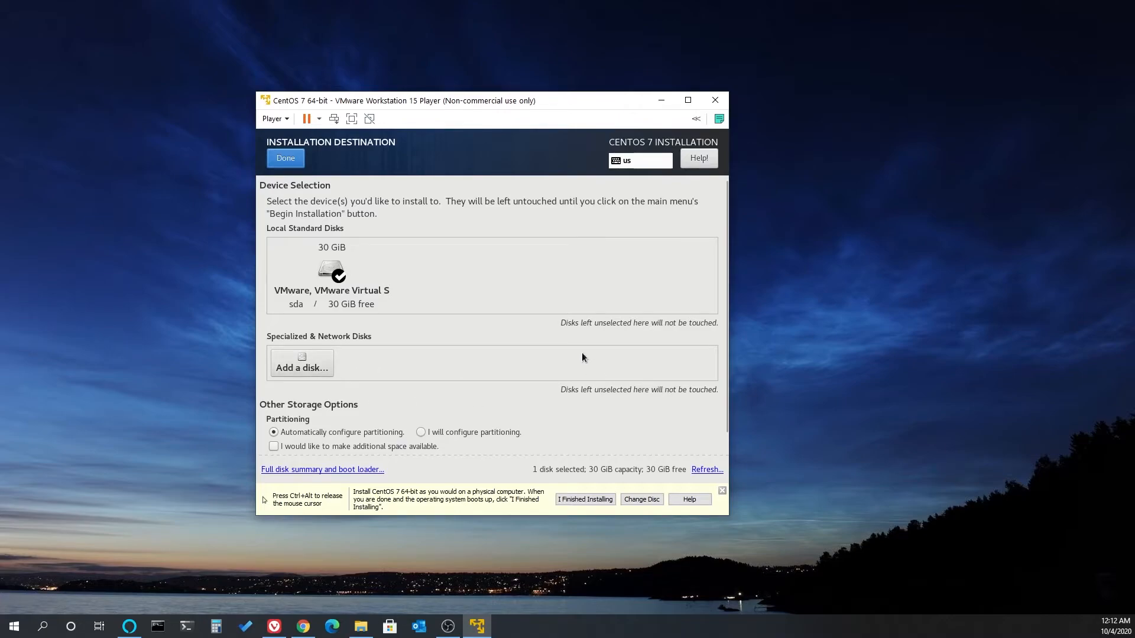
click(314, 368)
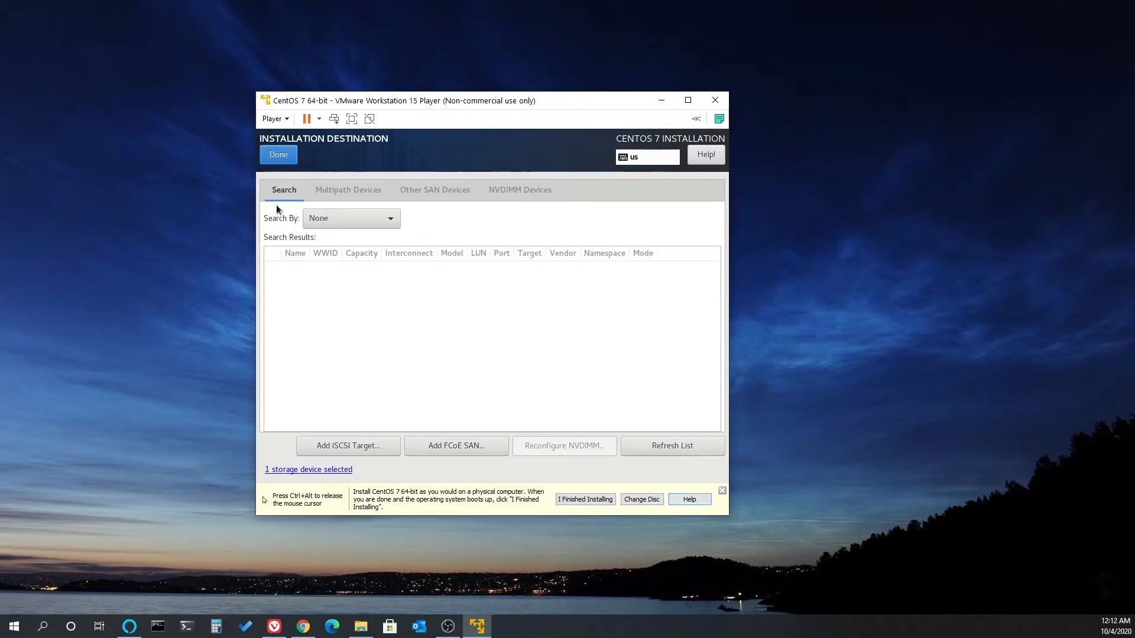
click(277, 157)
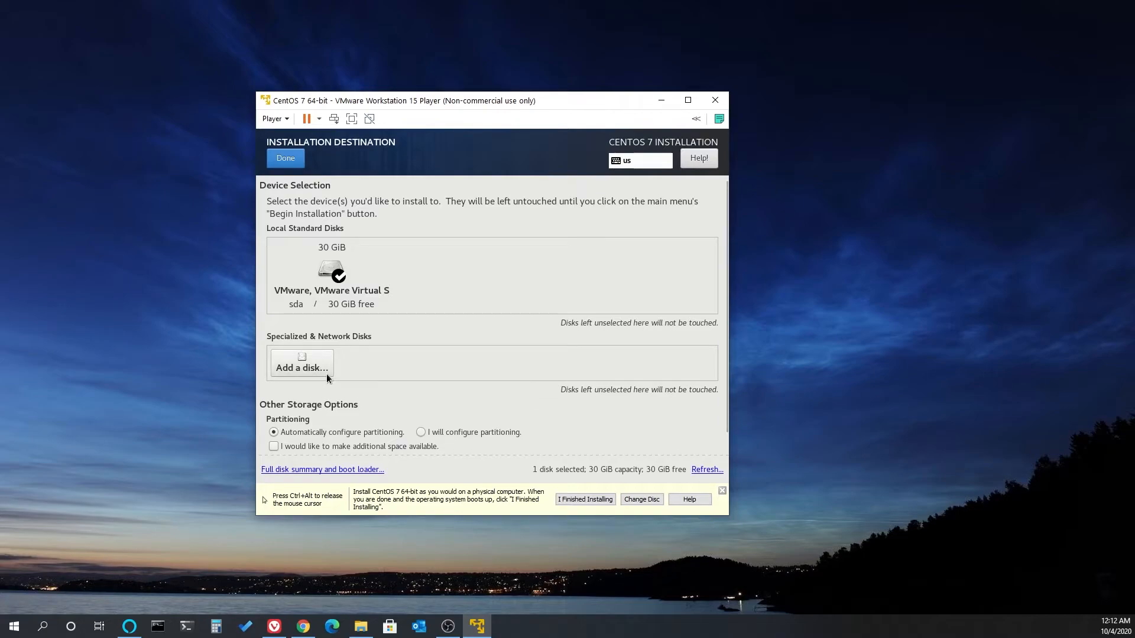
scroll(312, 406, down, 1)
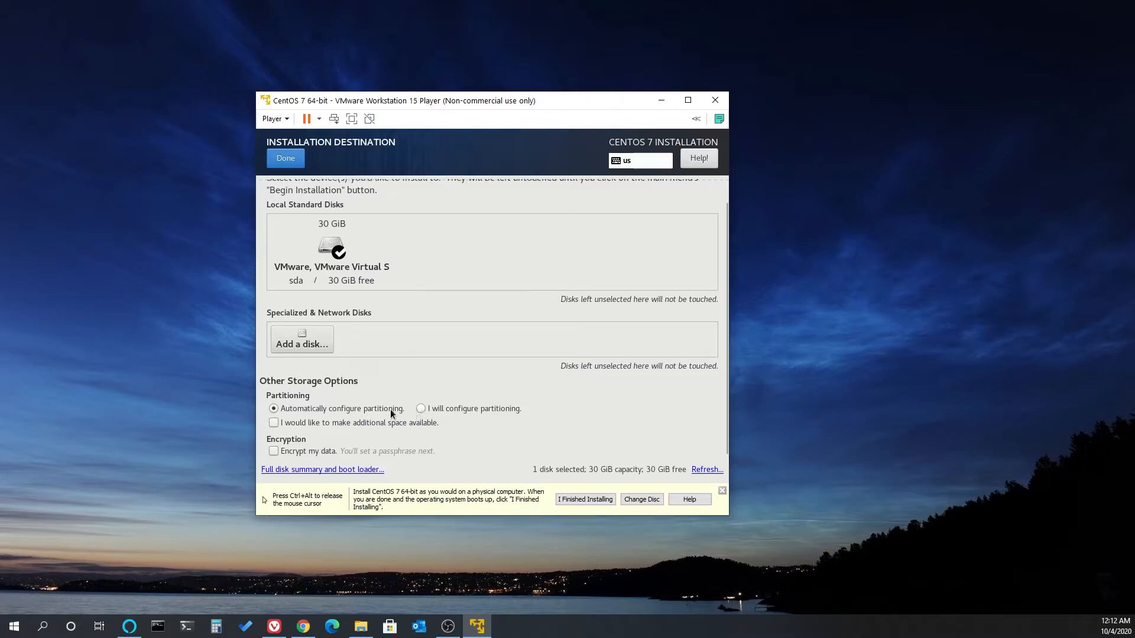
click(273, 451)
click(274, 452)
scroll(354, 362, up, 1)
click(288, 160)
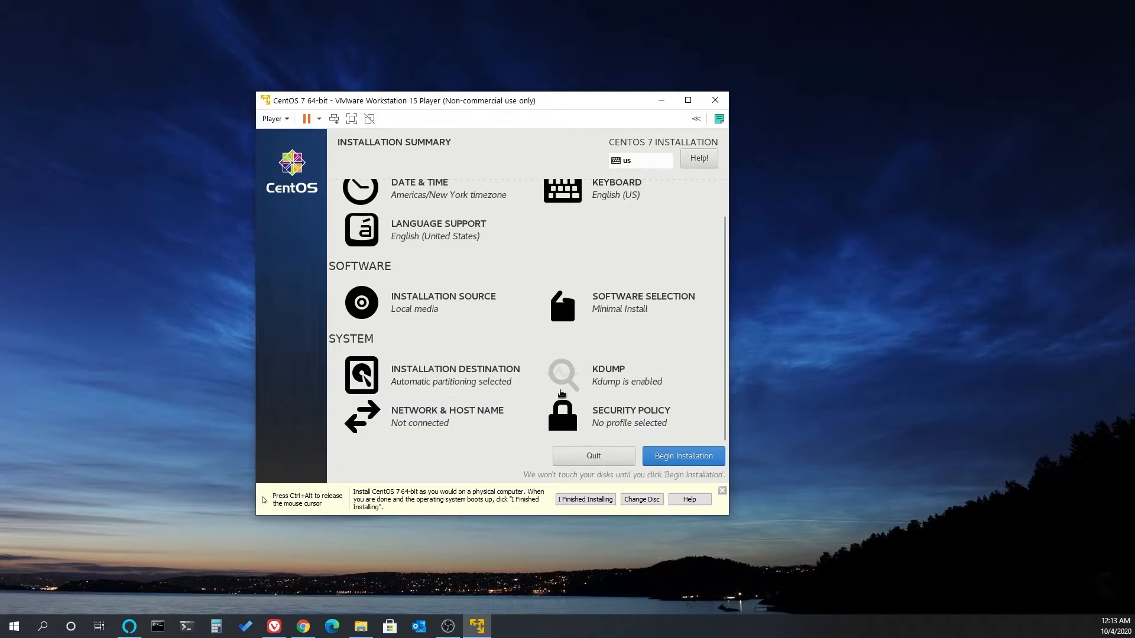
- Open the network and host name settings and turn on the Ethernet (ens33) connection
scroll(569, 380, up, 1)
scroll(569, 380, down, 1)
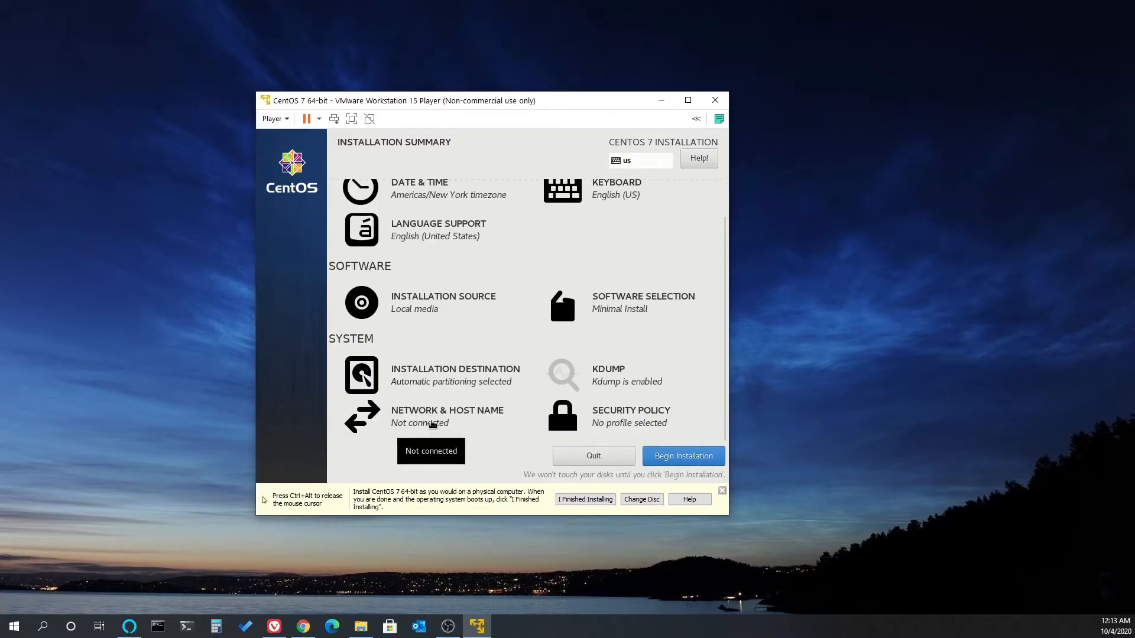
click(428, 423)
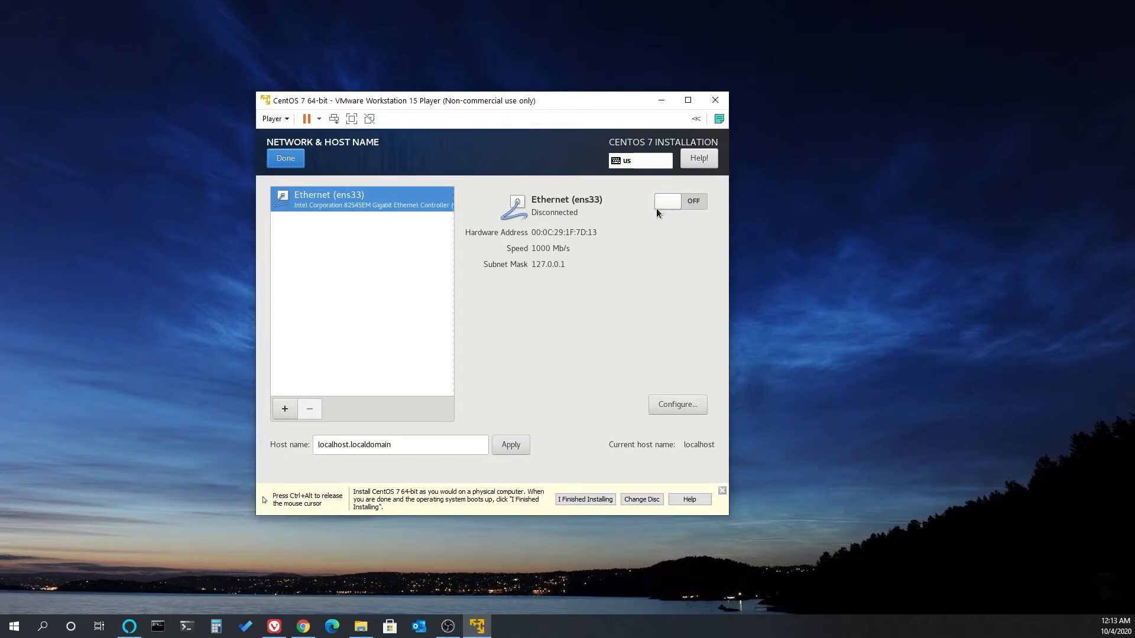
click(677, 206)
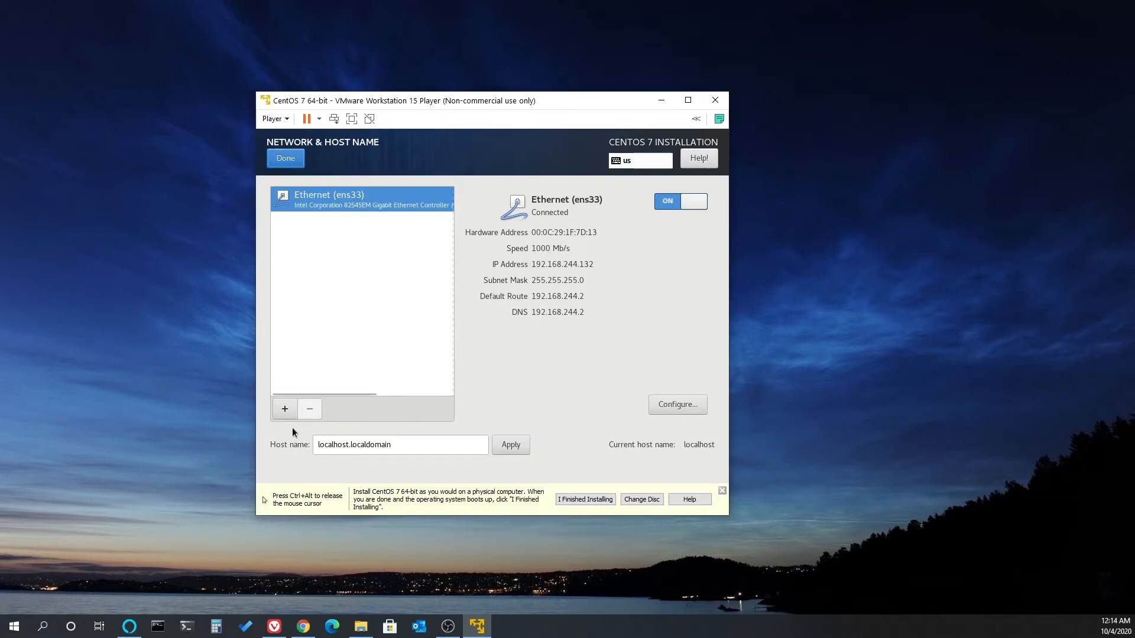
- View the device types offered for a new network device without adding one
click(284, 410)
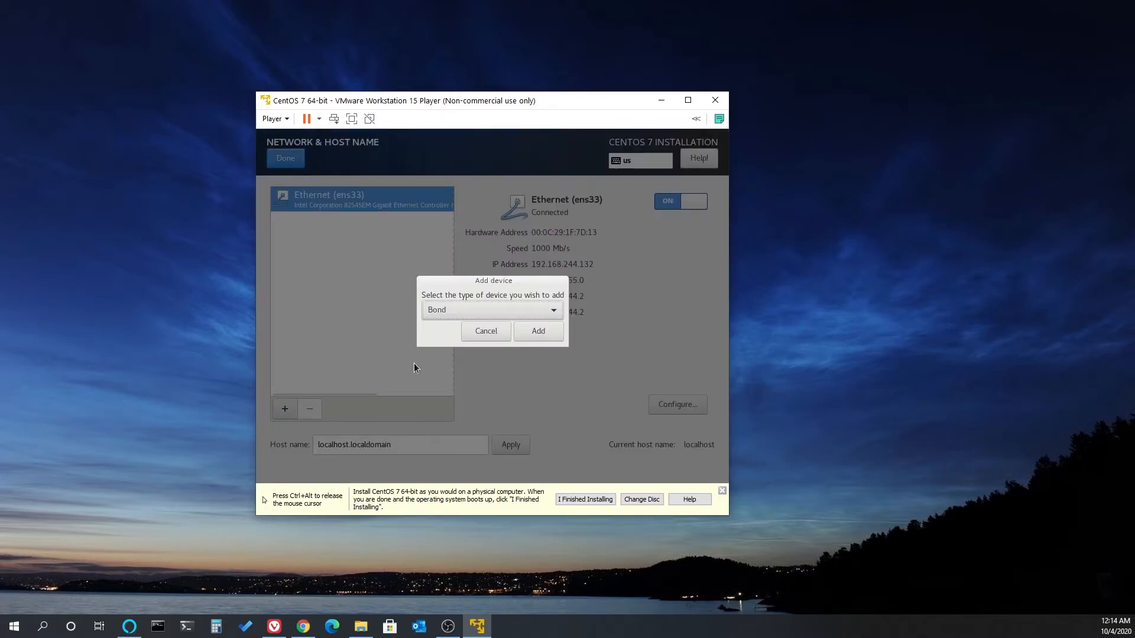
click(549, 311)
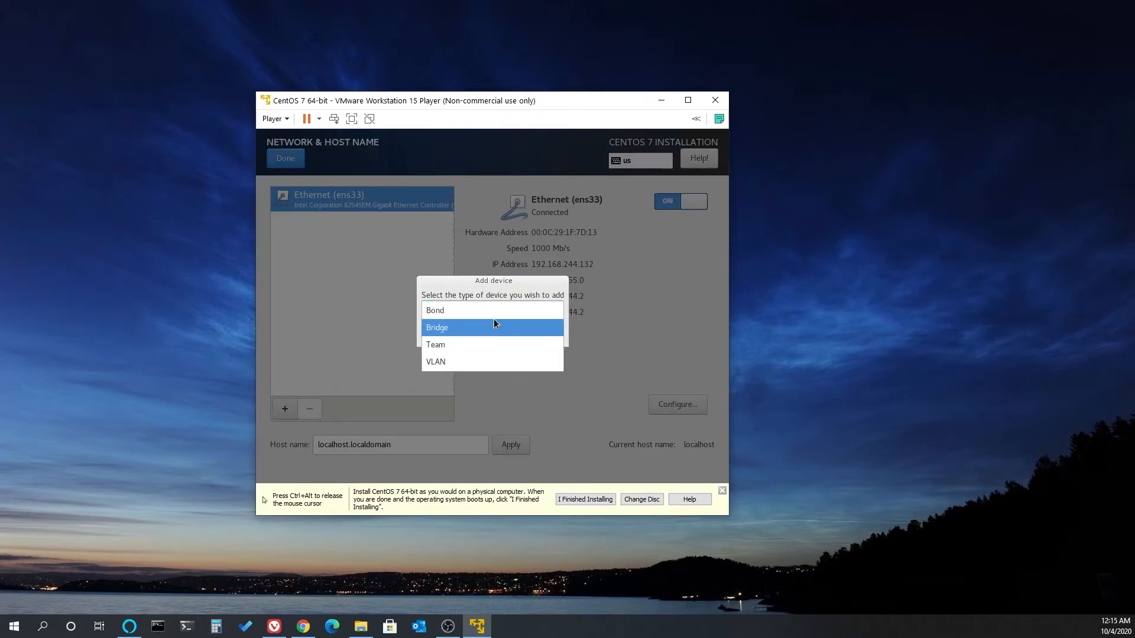
click(611, 324)
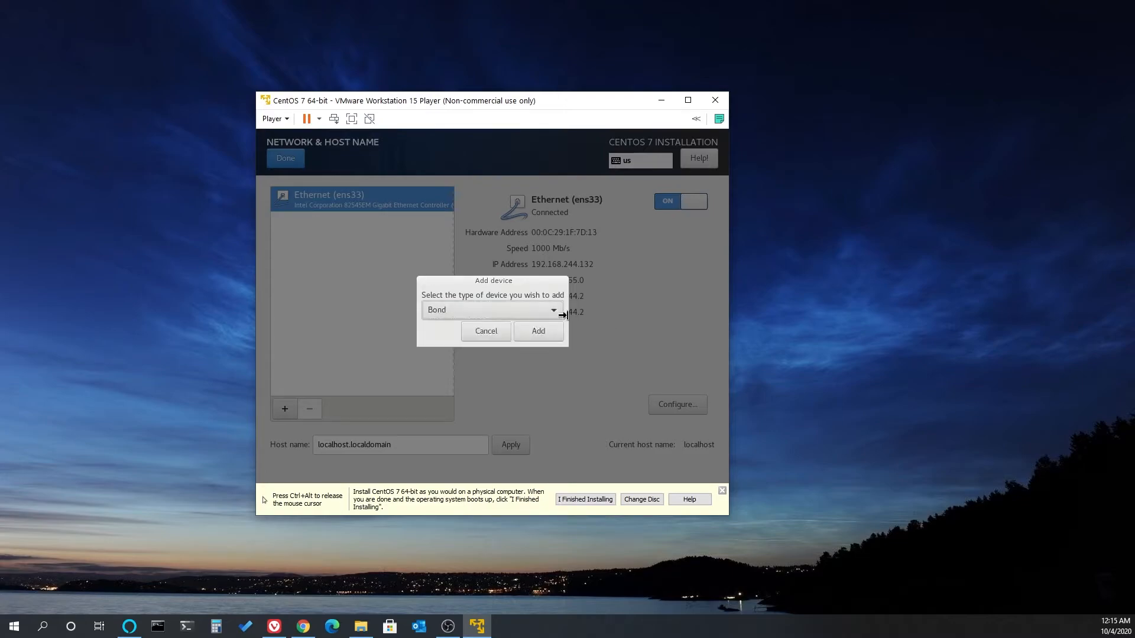
click(484, 331)
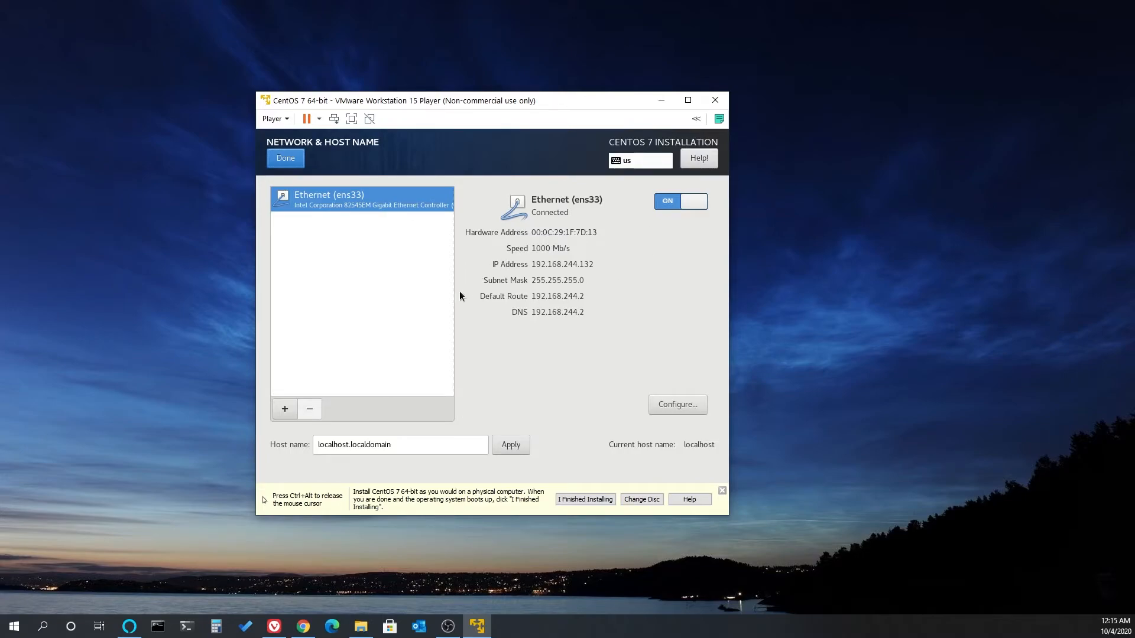
- Apply the host name centOSvm.aurasky.local, then save the ens33 connection settings and return to the installation summary
triple_click(404, 452)
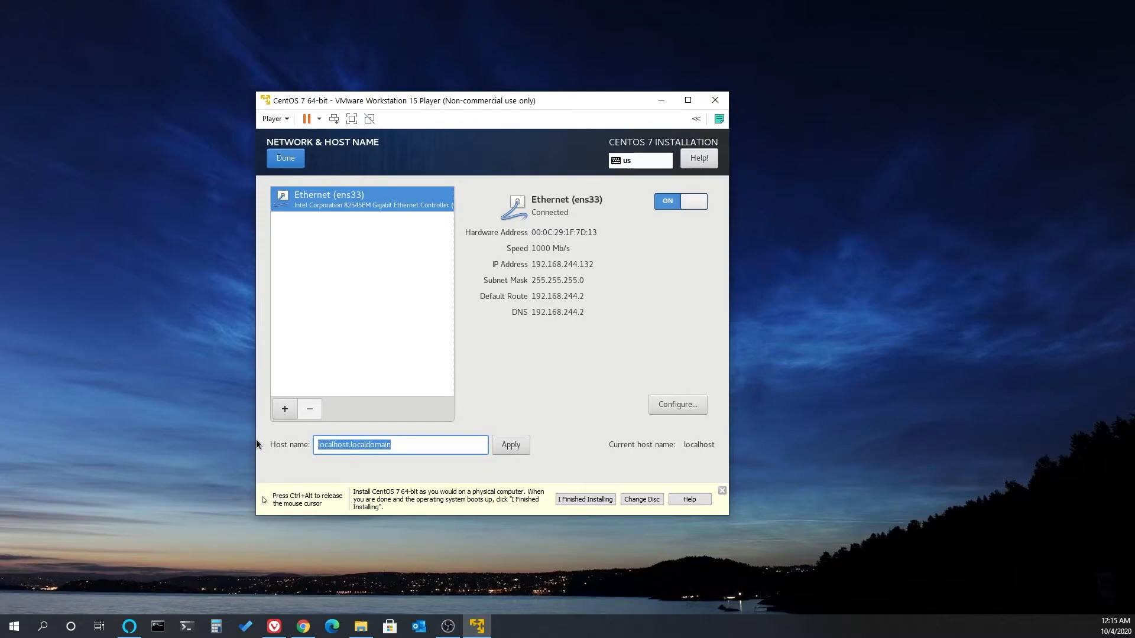
key(BackSpace)
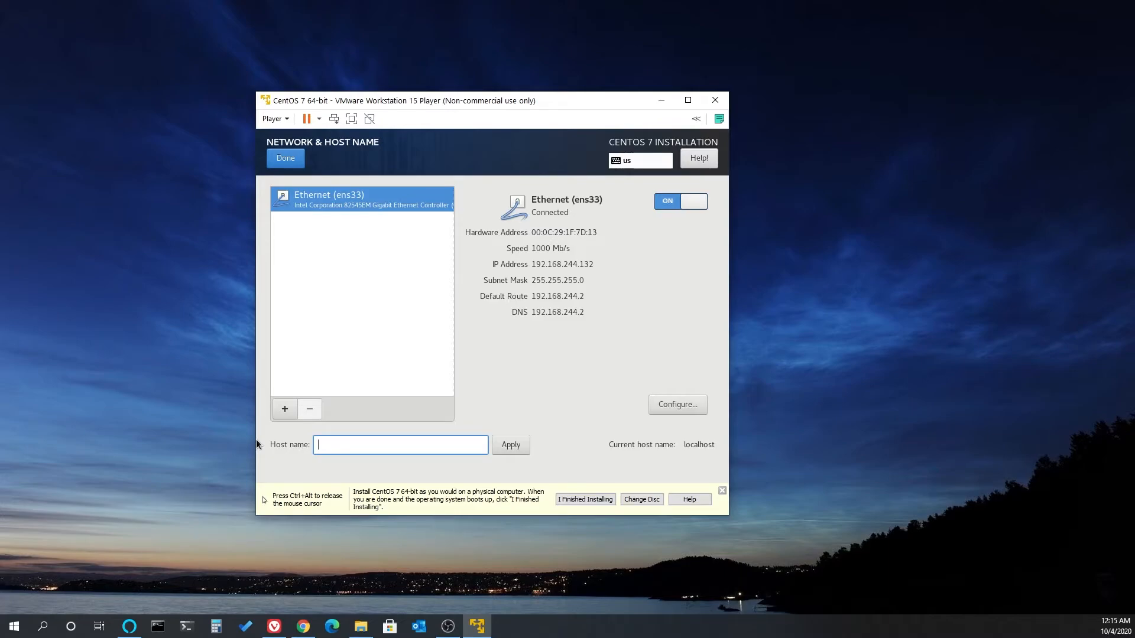
text(centOSvm.aurasky.lc)
key(BackSpace)
text(ocal)
click(514, 451)
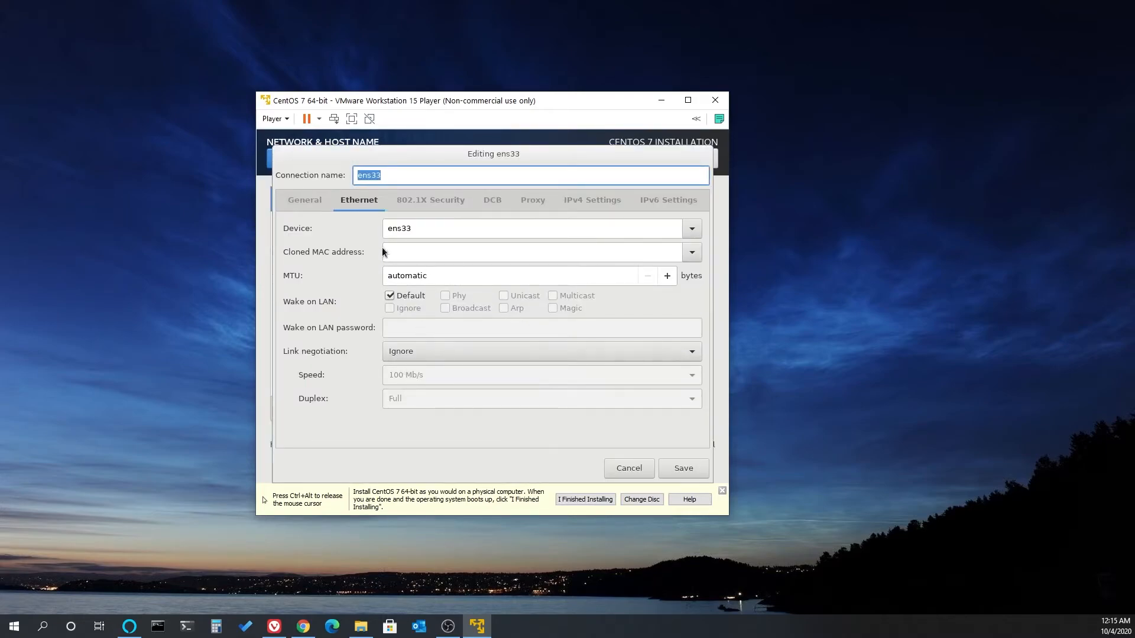
click(670, 468)
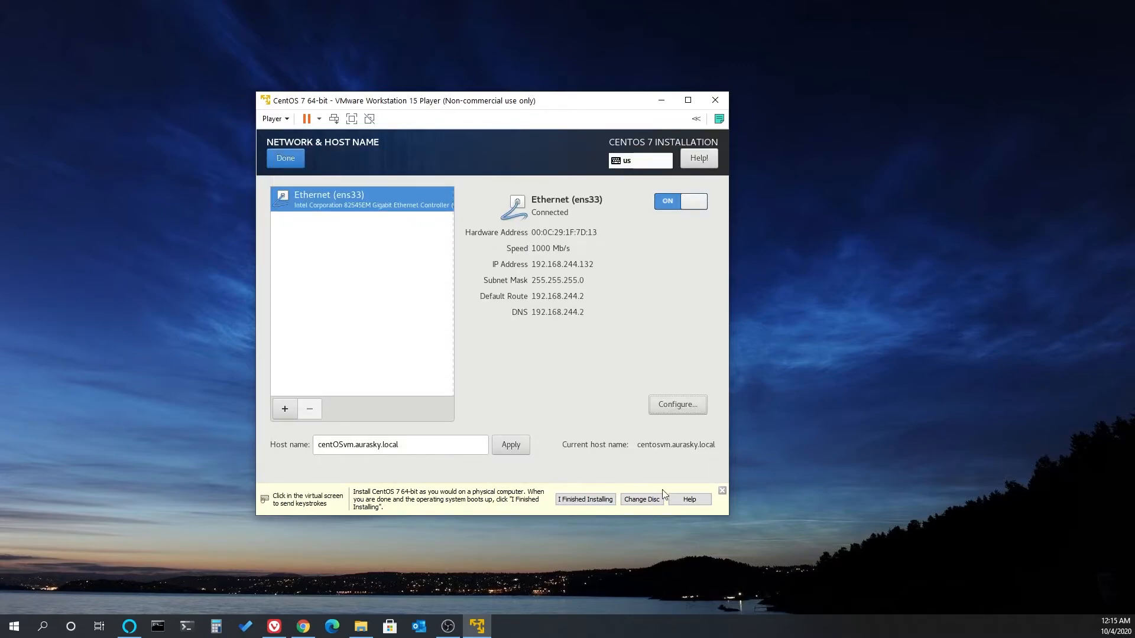
click(291, 162)
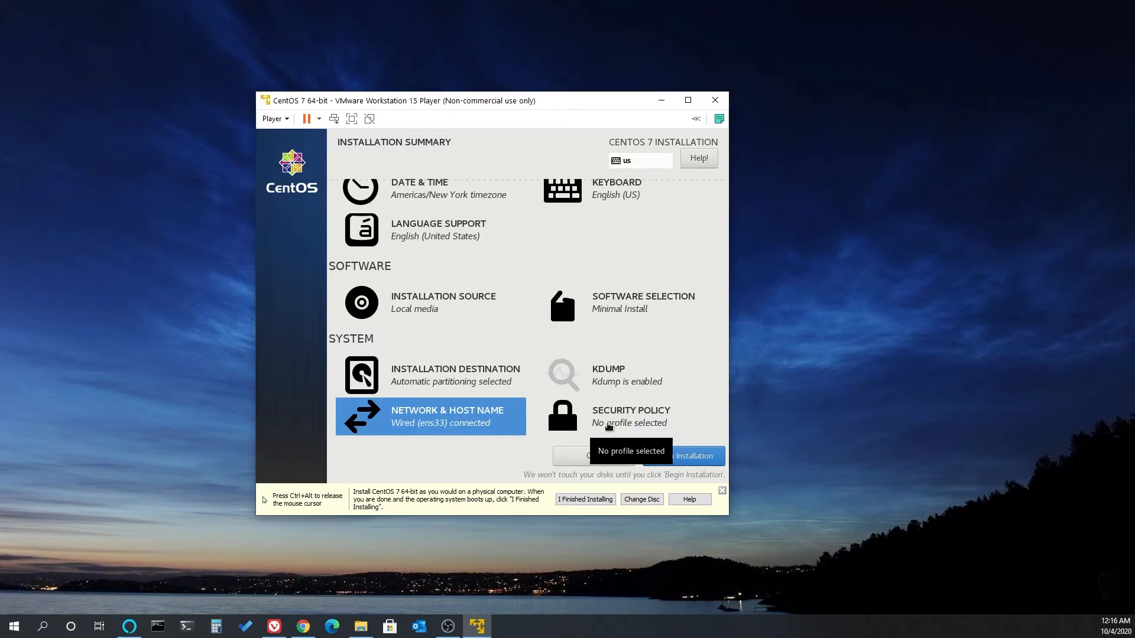
- Review the security policy profiles without selecting one and begin the installation
click(609, 425)
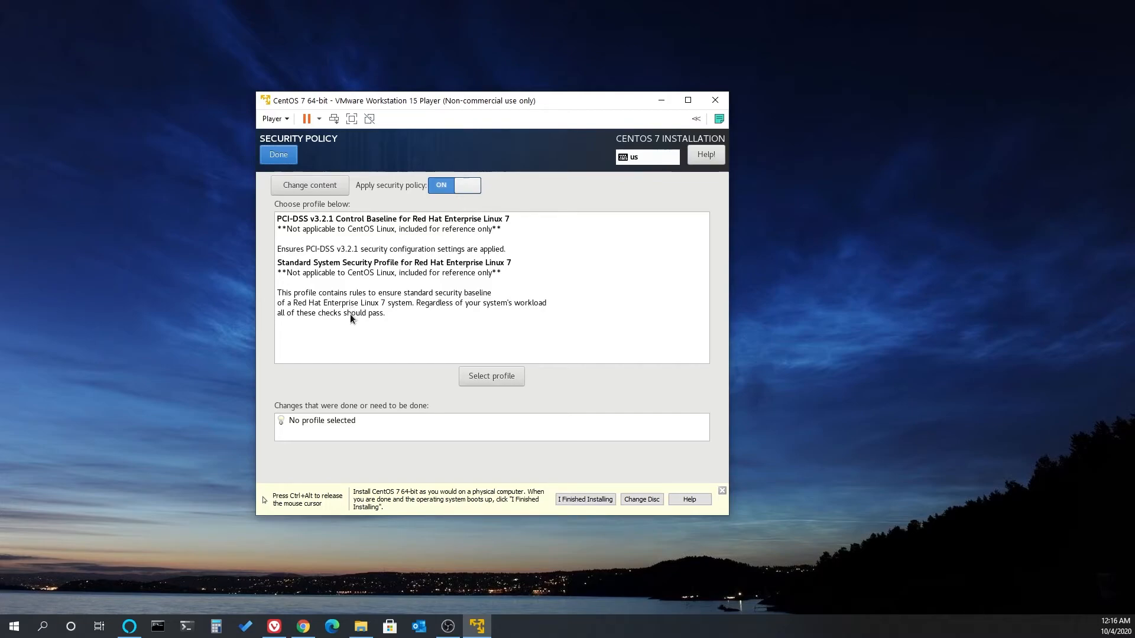
click(277, 155)
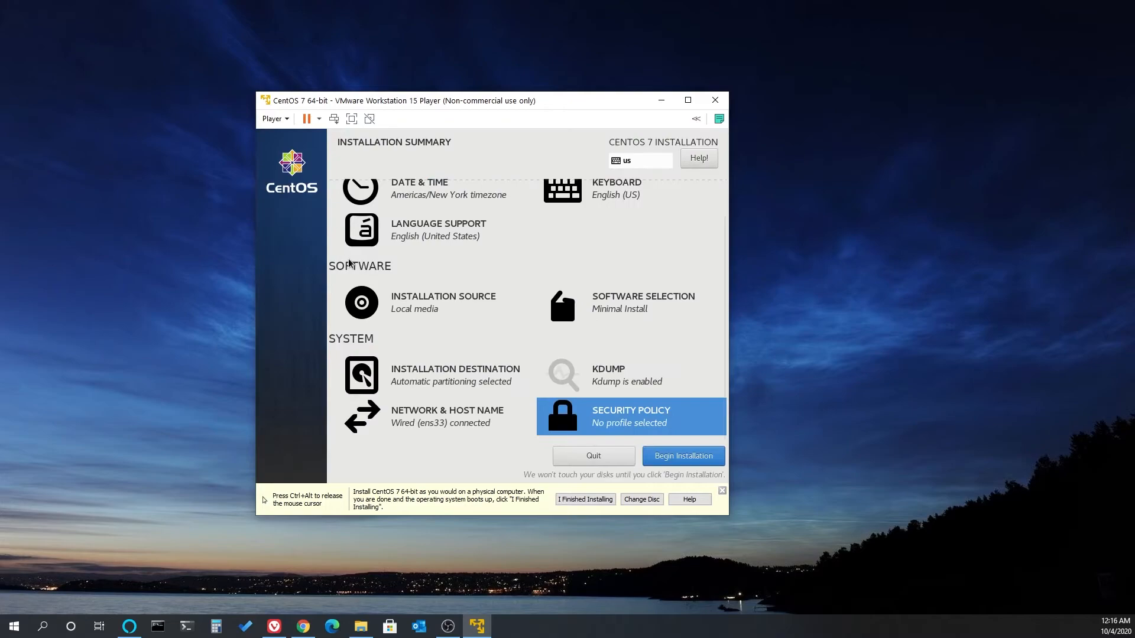
click(670, 459)
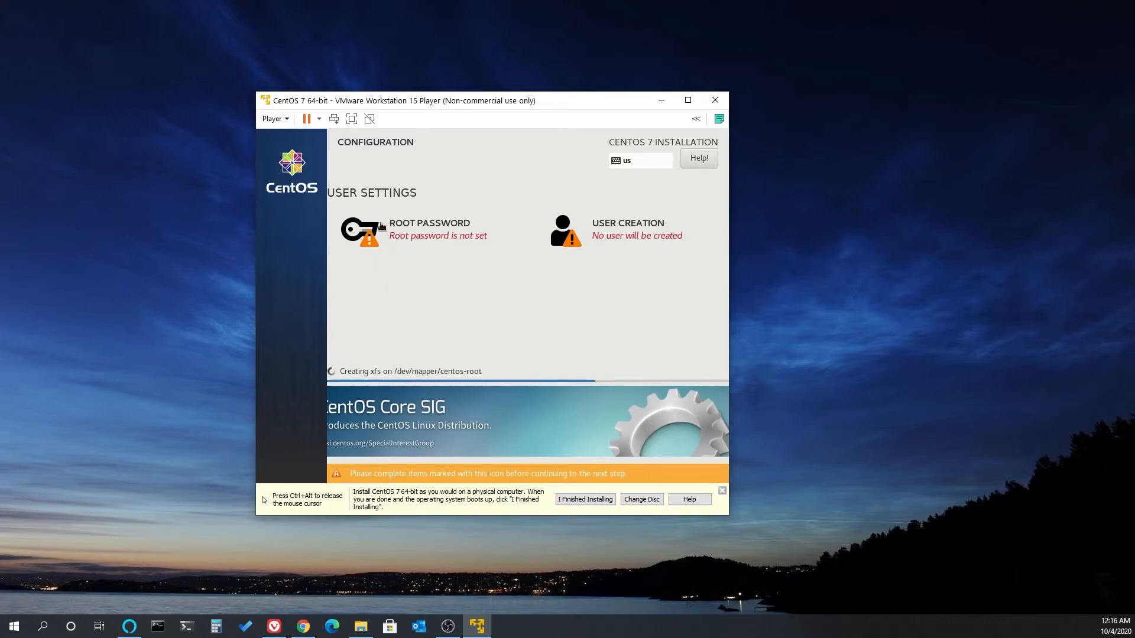
- Set the root password by entering and confirming it
click(414, 239)
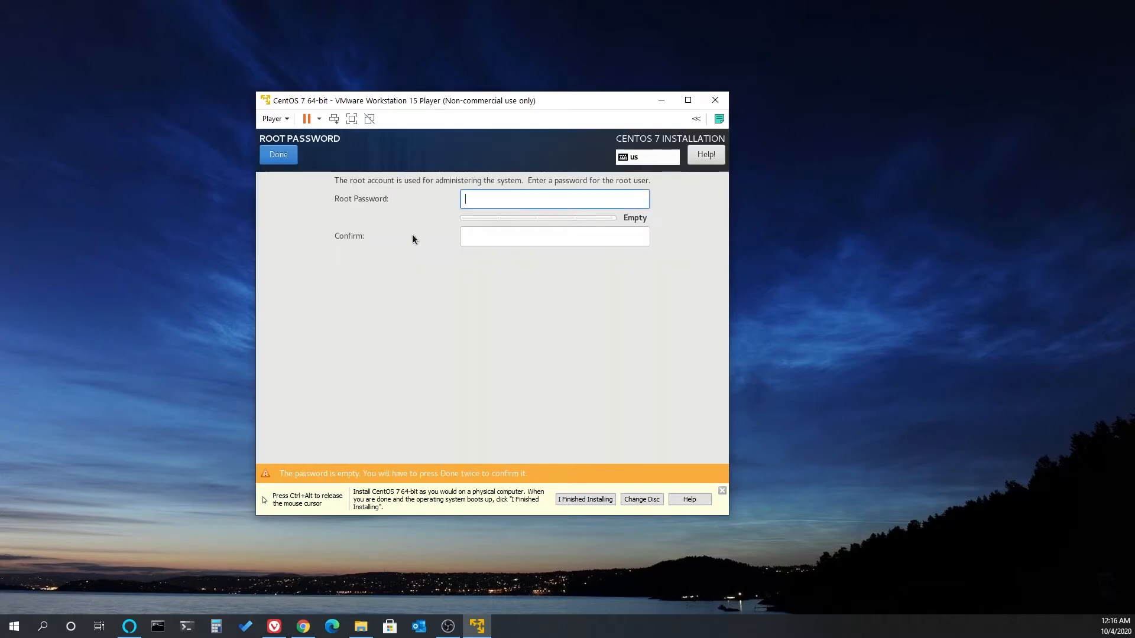
text(password)
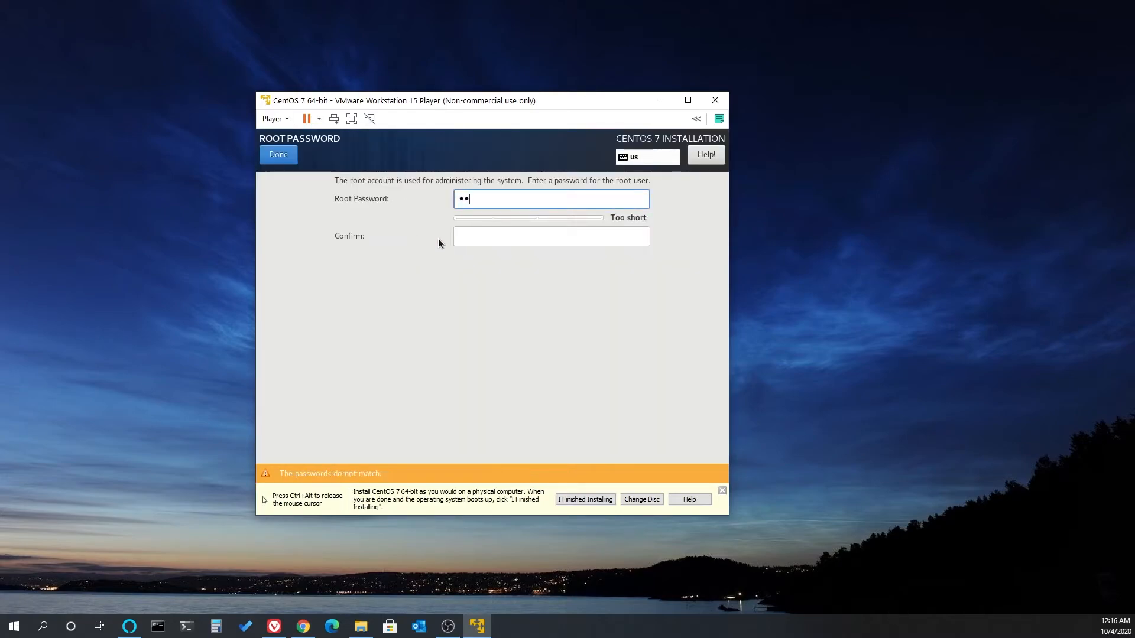
text(12)
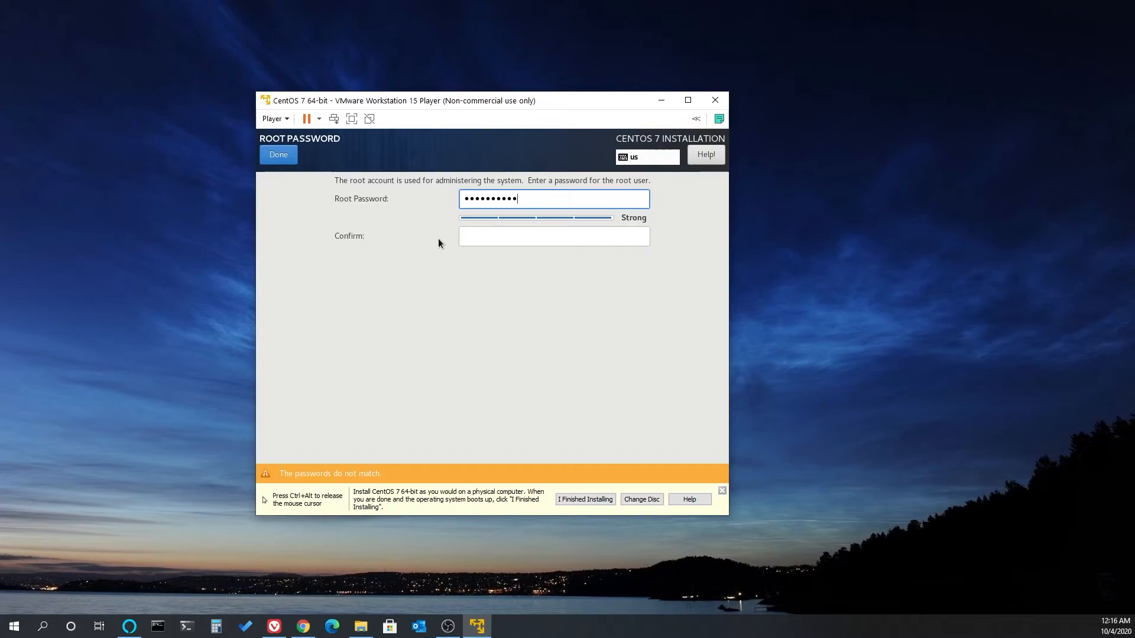
key(Tab)
text(password)
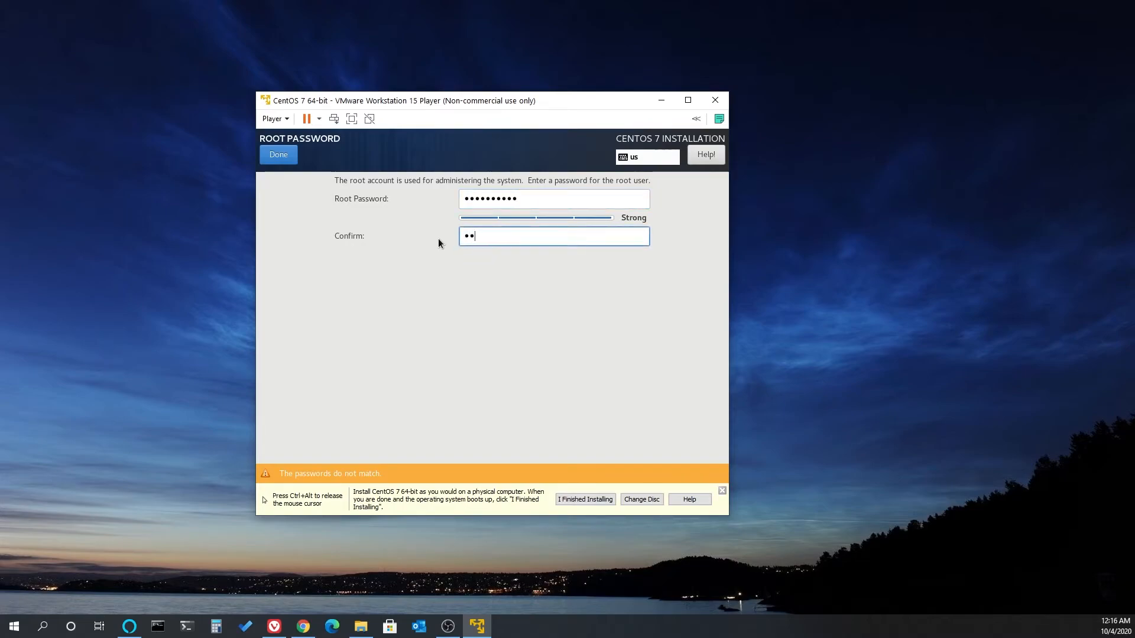
text(12)
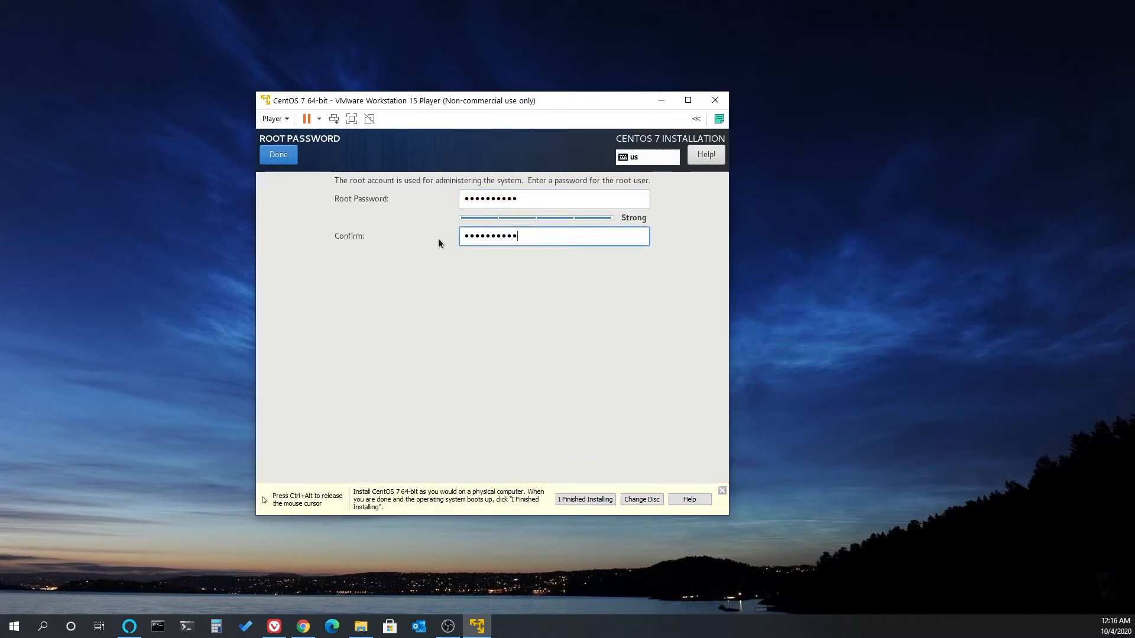
click(271, 156)
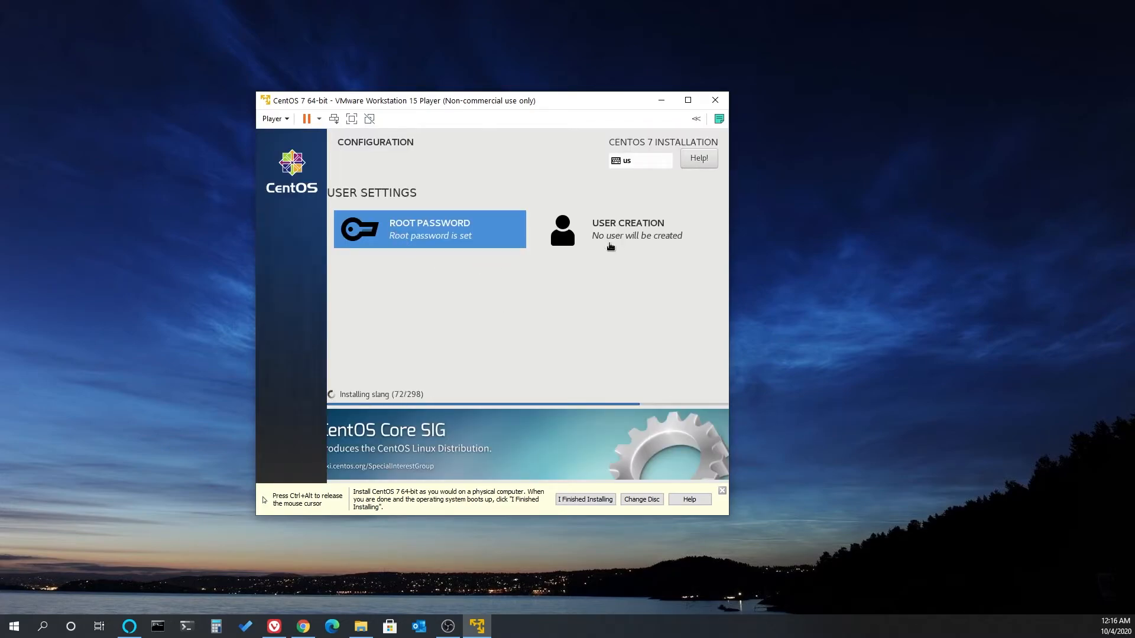
- Start creating a user account with the person's full name and make this user an administrator
click(611, 239)
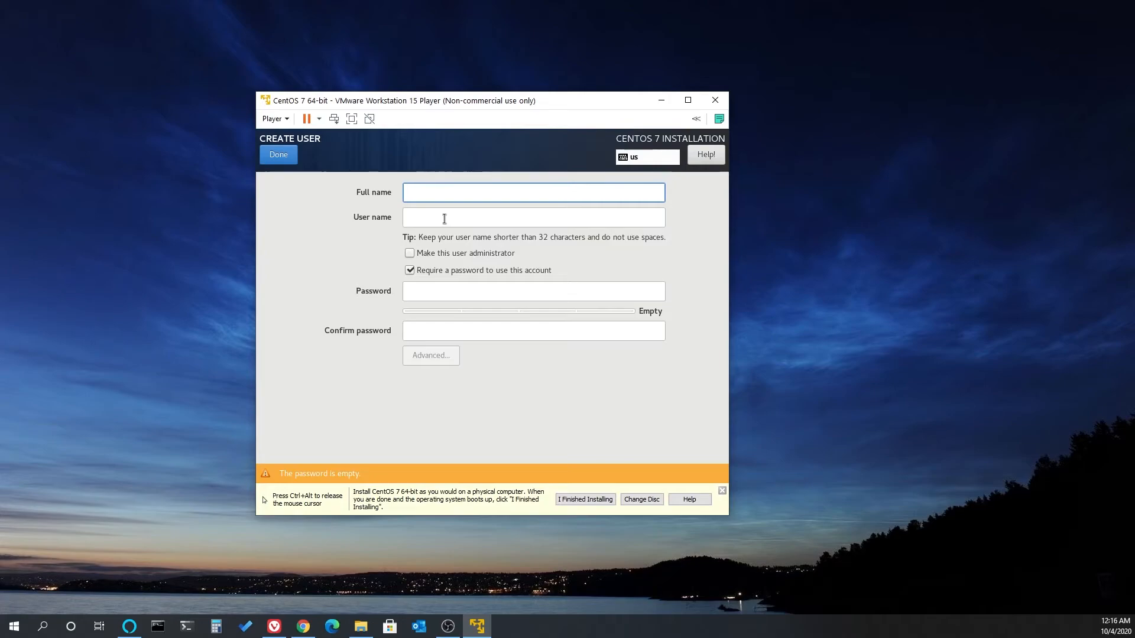
text(Jaime Vaquera)
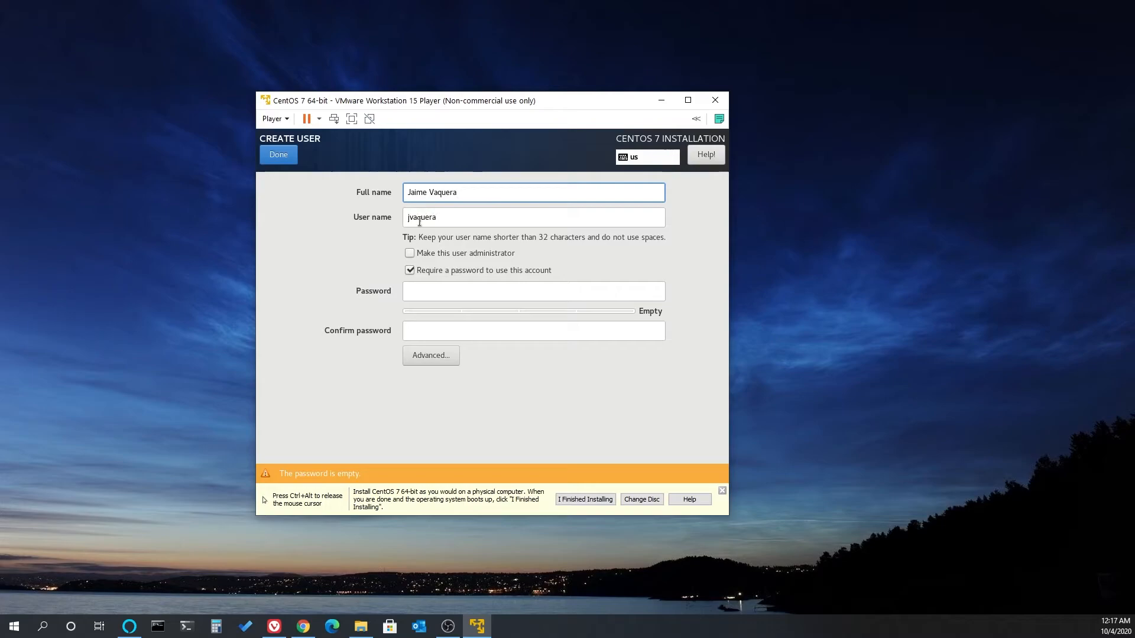
click(410, 255)
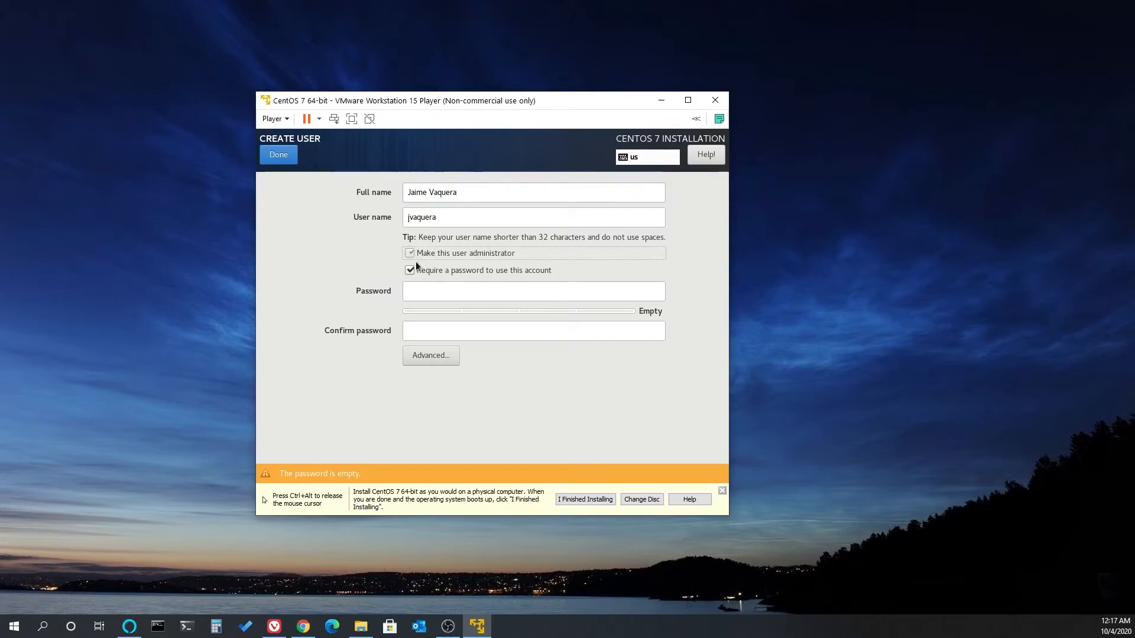
- Enter and confirm the password for the new administrator account
click(427, 291)
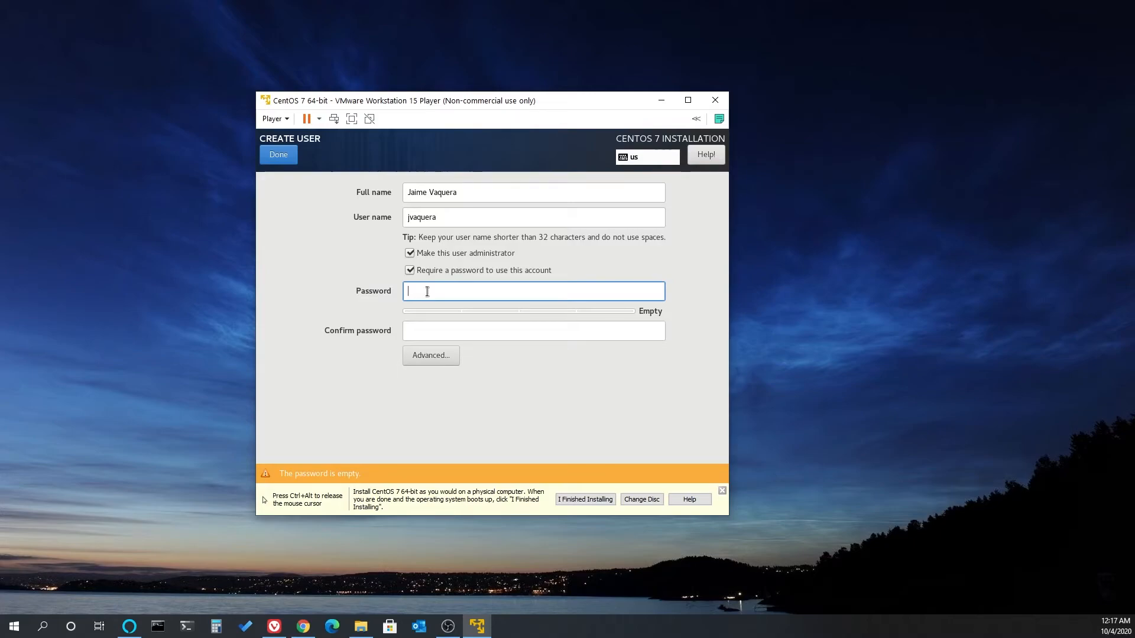
text(**********)
key(Tab)
text(**********)
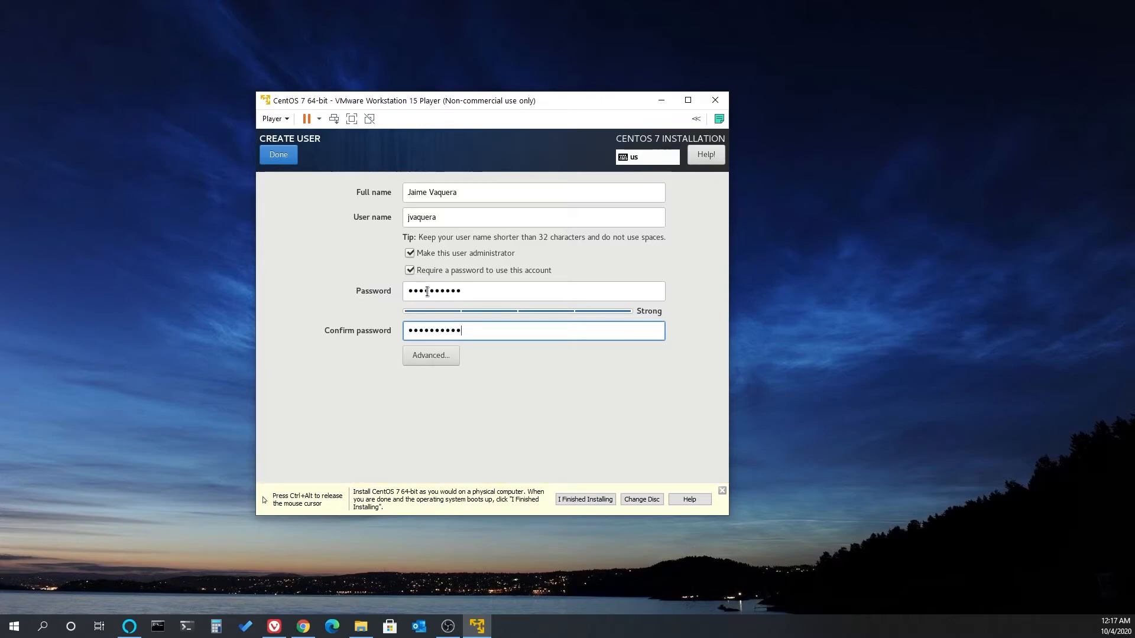
- Review the advanced user configuration without changing it, then finish creating the user
click(449, 360)
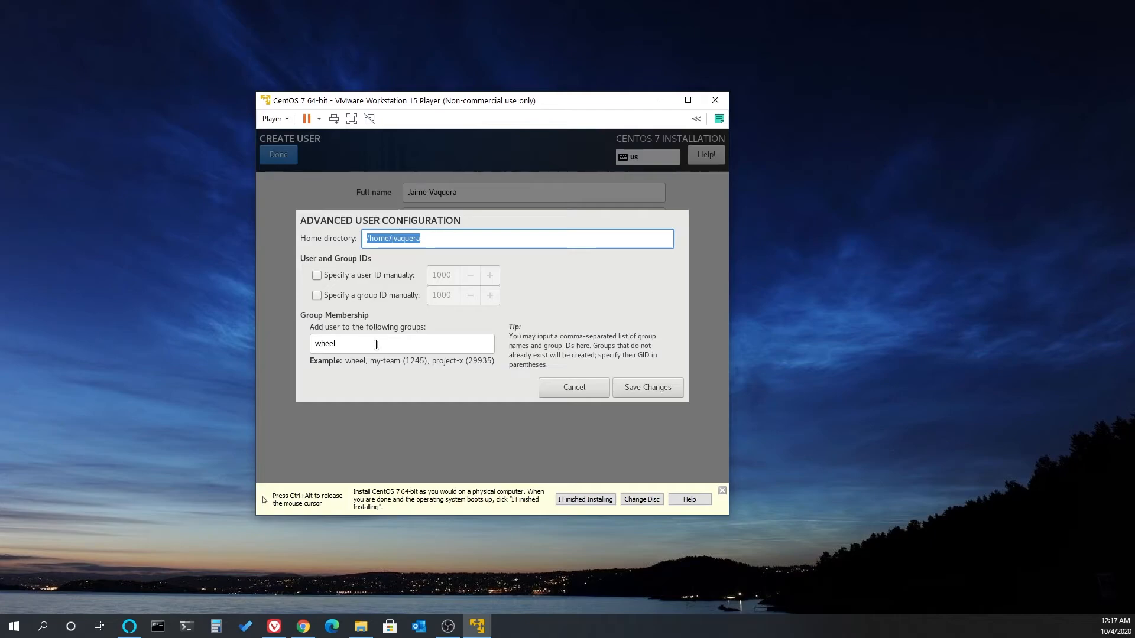
click(584, 391)
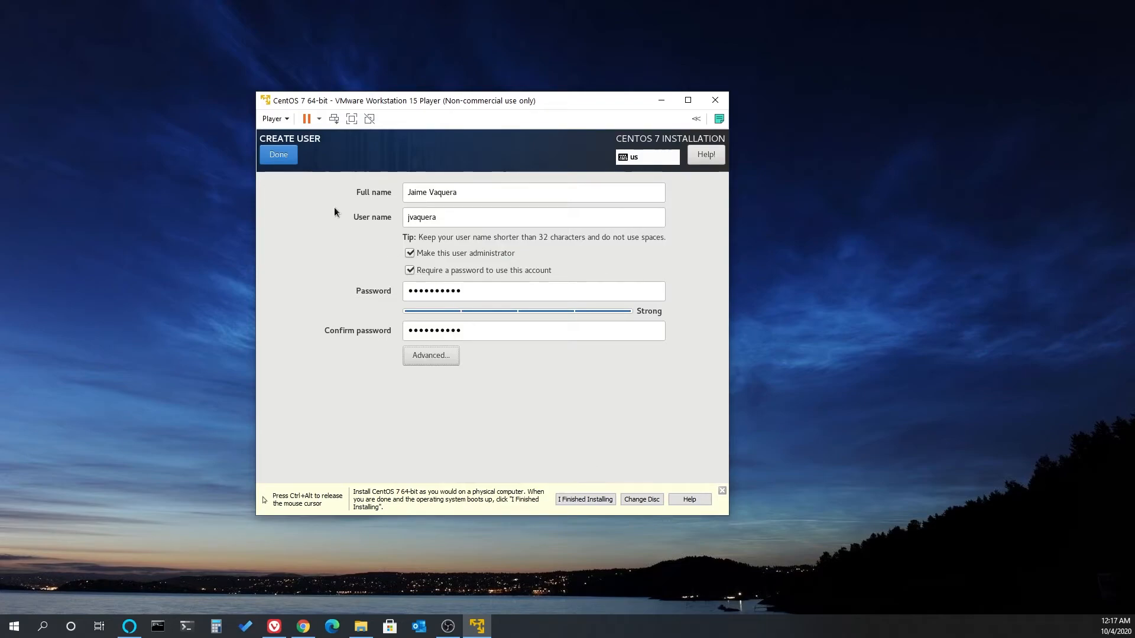
click(278, 161)
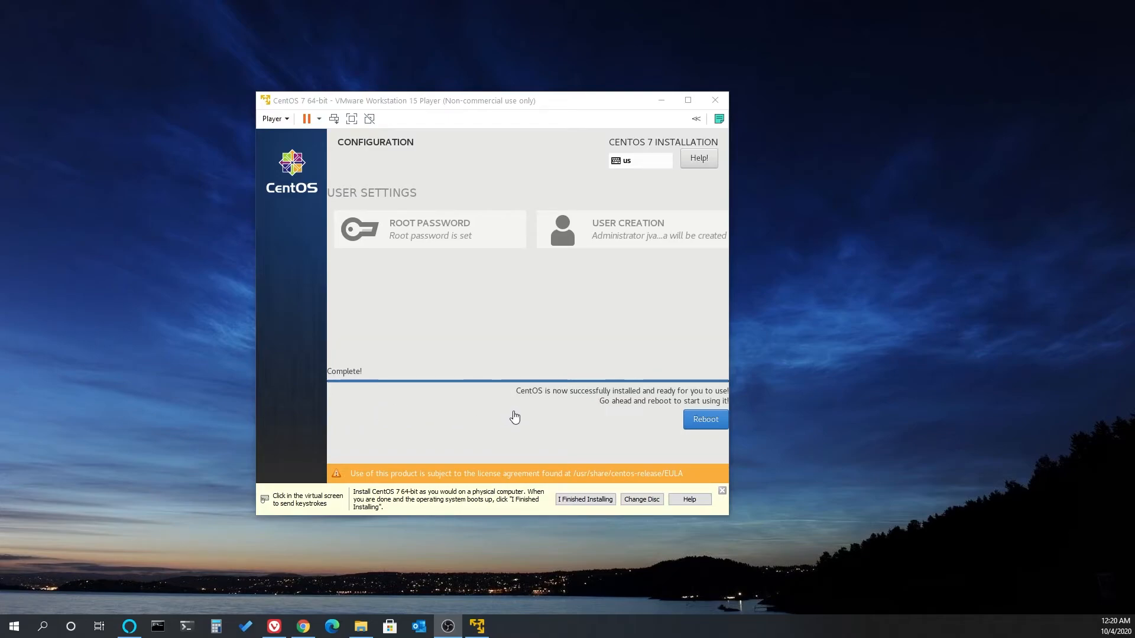
- Reboot into the installed CentOS system and move the virtual machine window so it fits fully on the desktop
click(696, 423)
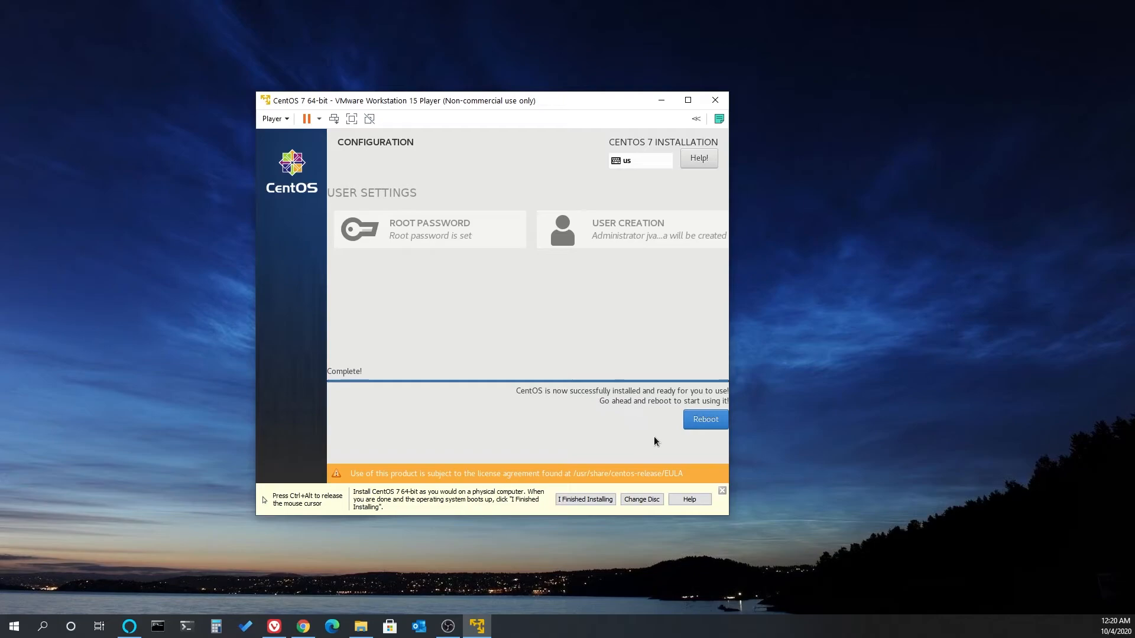
click(708, 420)
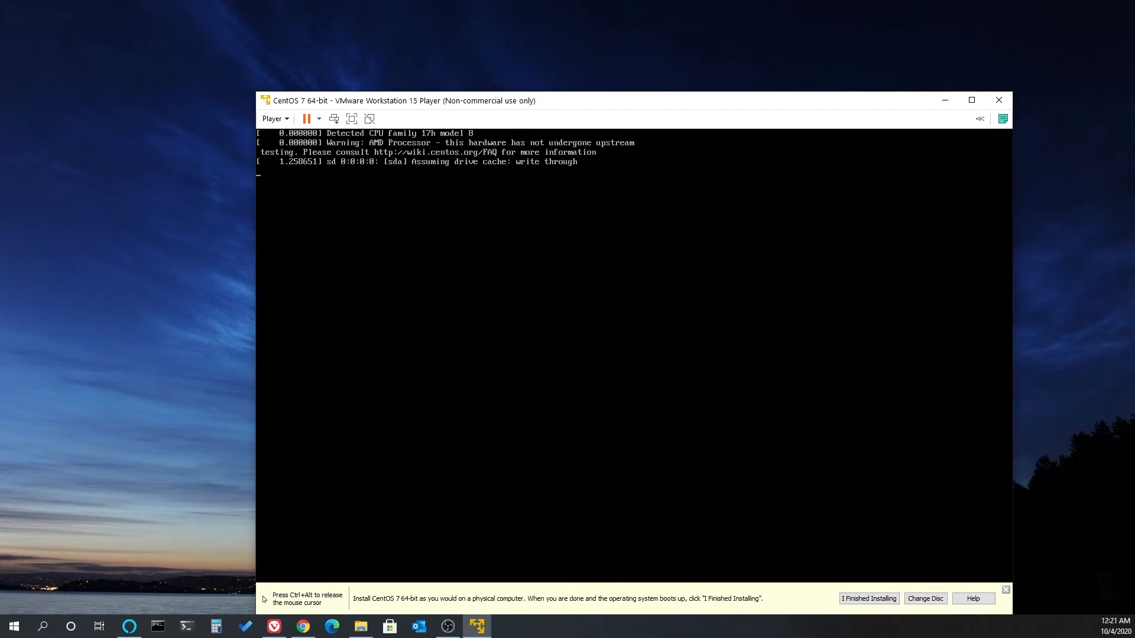
key(ctrl+alt)
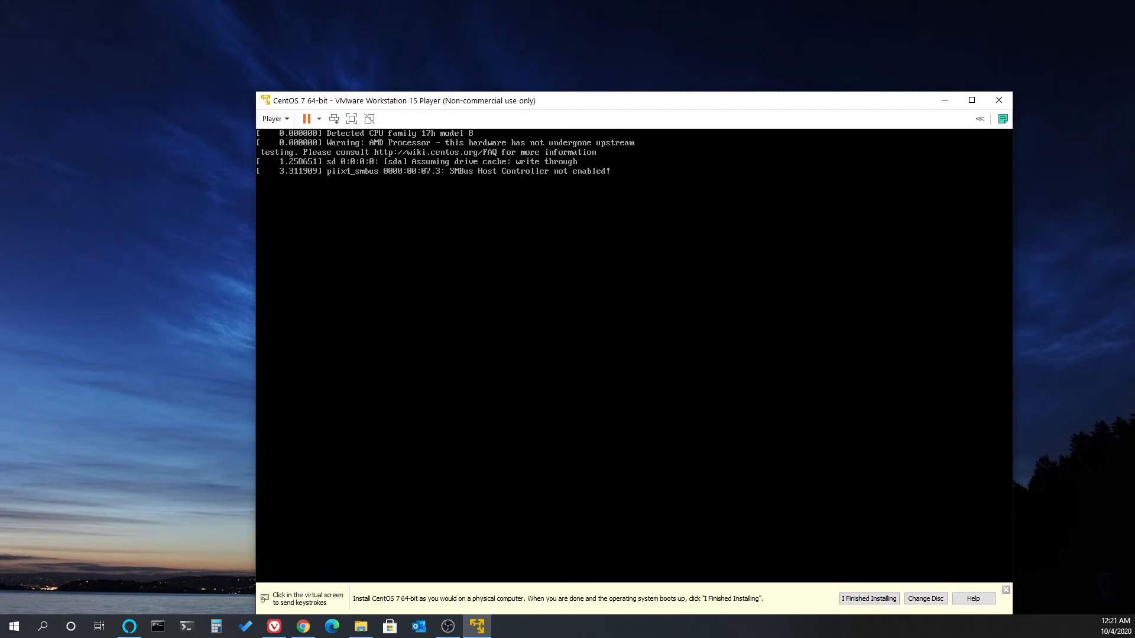
drag(807, 105, 733, 49)
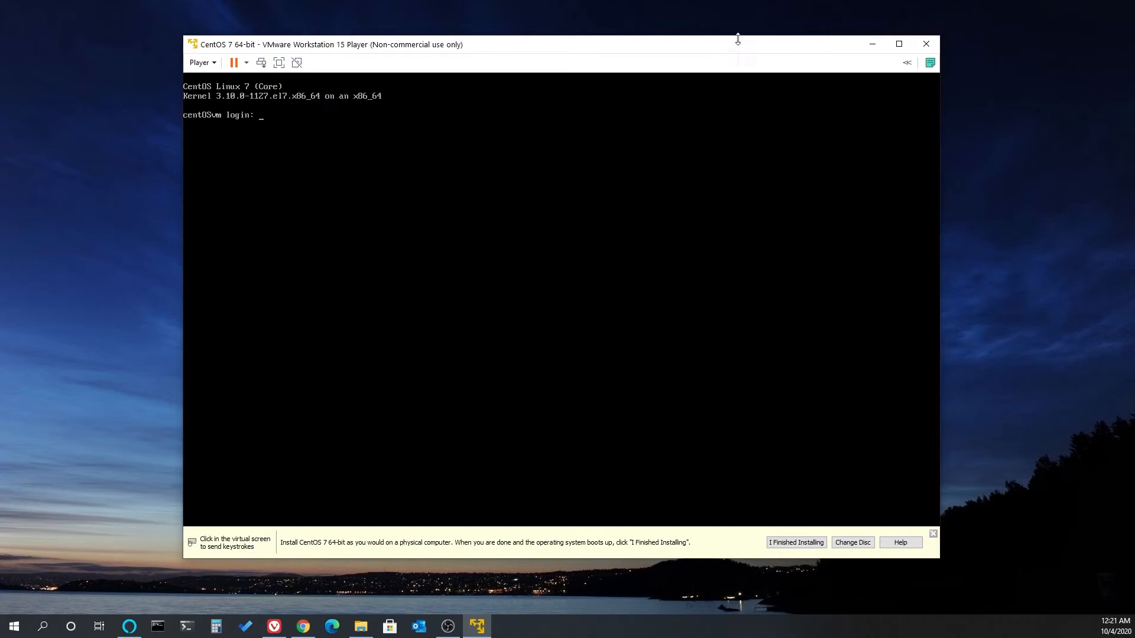
- Log in at the centOSvm console with the new account's user name and password
click(630, 243)
text(jvaquera)
key(Return)
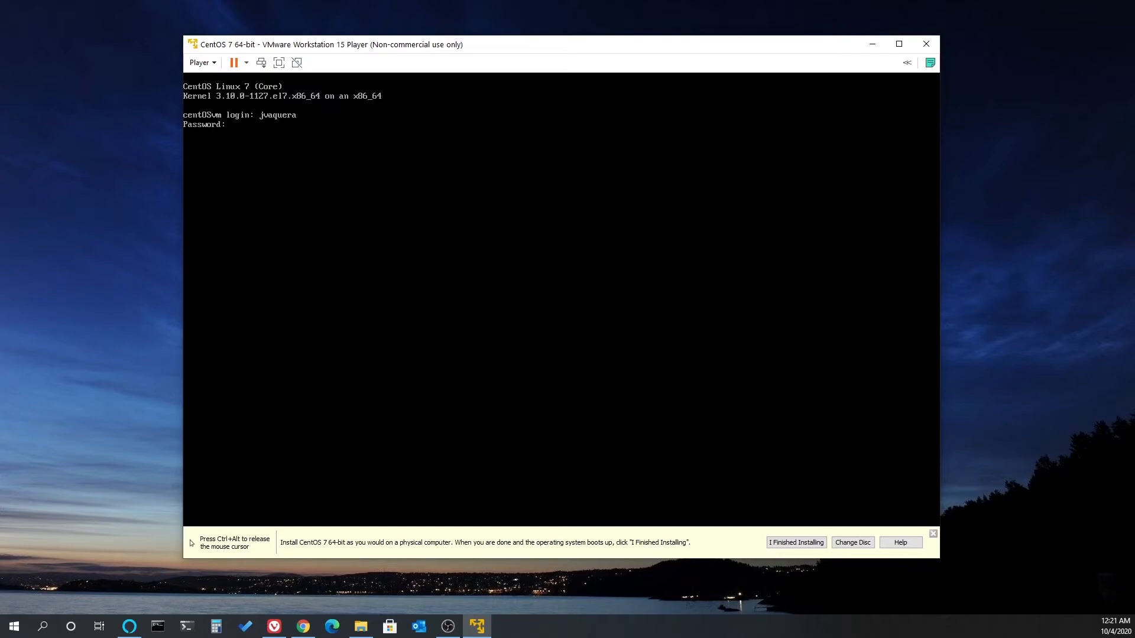
key(Return)
- Inspect the file system by running ls, pwd and ls /
text(ls)
key(Return)
text(pwd)
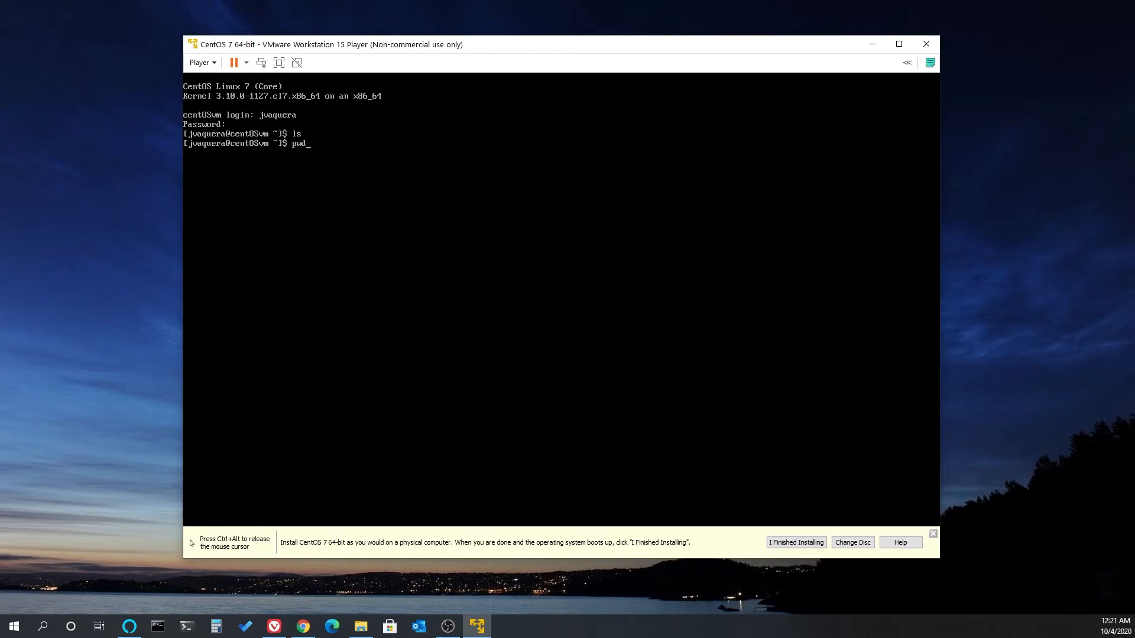
key(Return)
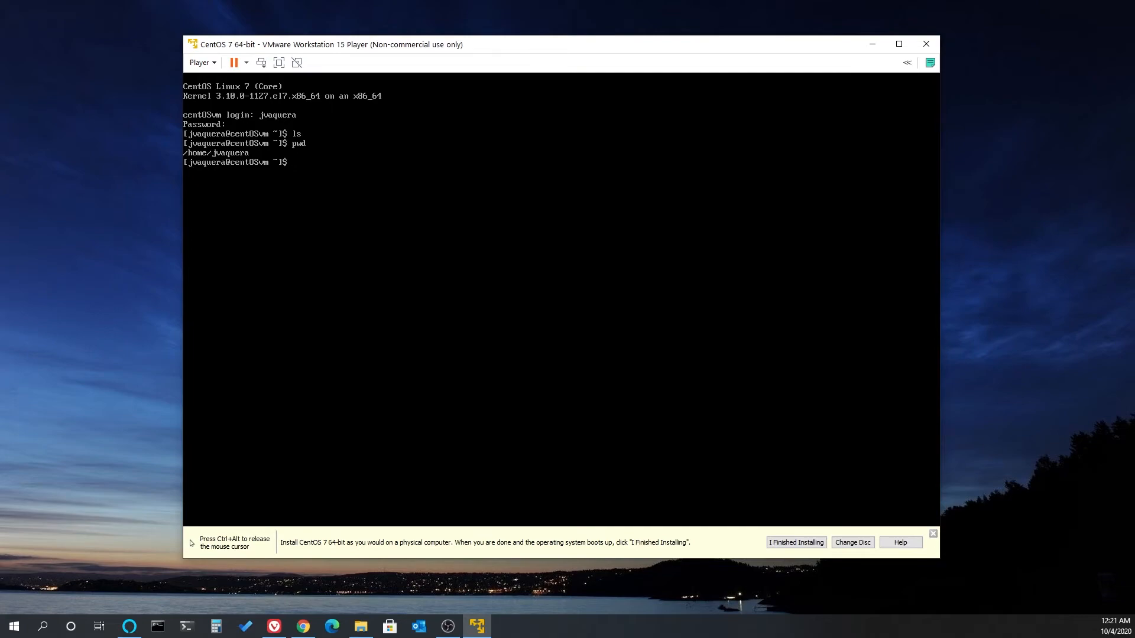
text(ls /)
key(Return)
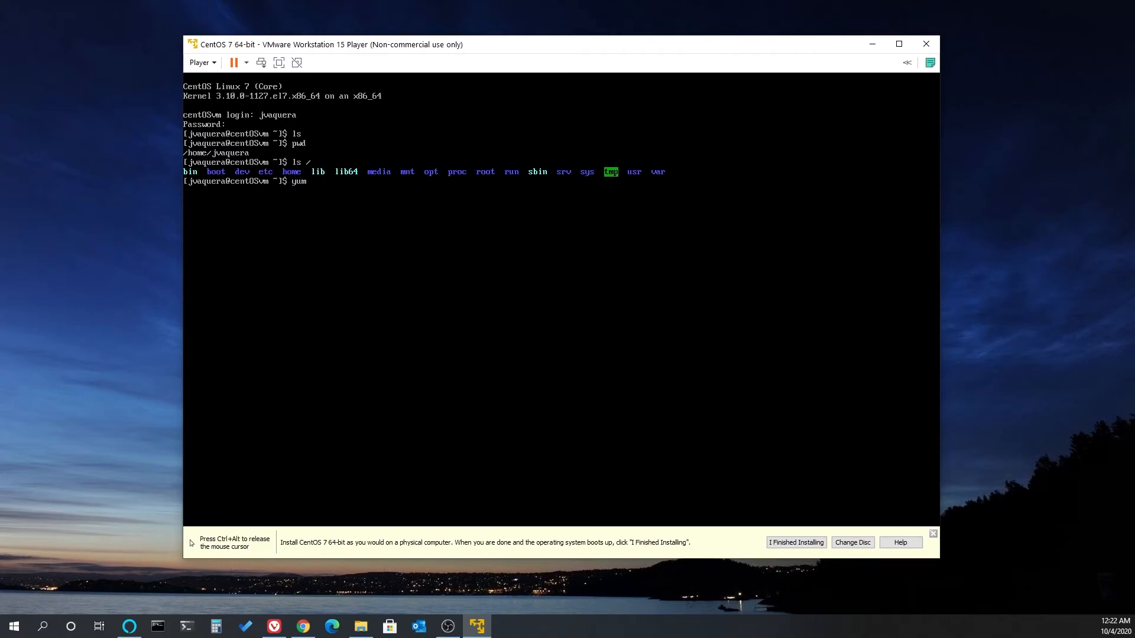
- Release the virtual machine's input, switch to Chrome and open centoshelp.org/resources/commands/linux-system-commands/
key(ctrl+alt)
key(alt+Tab)
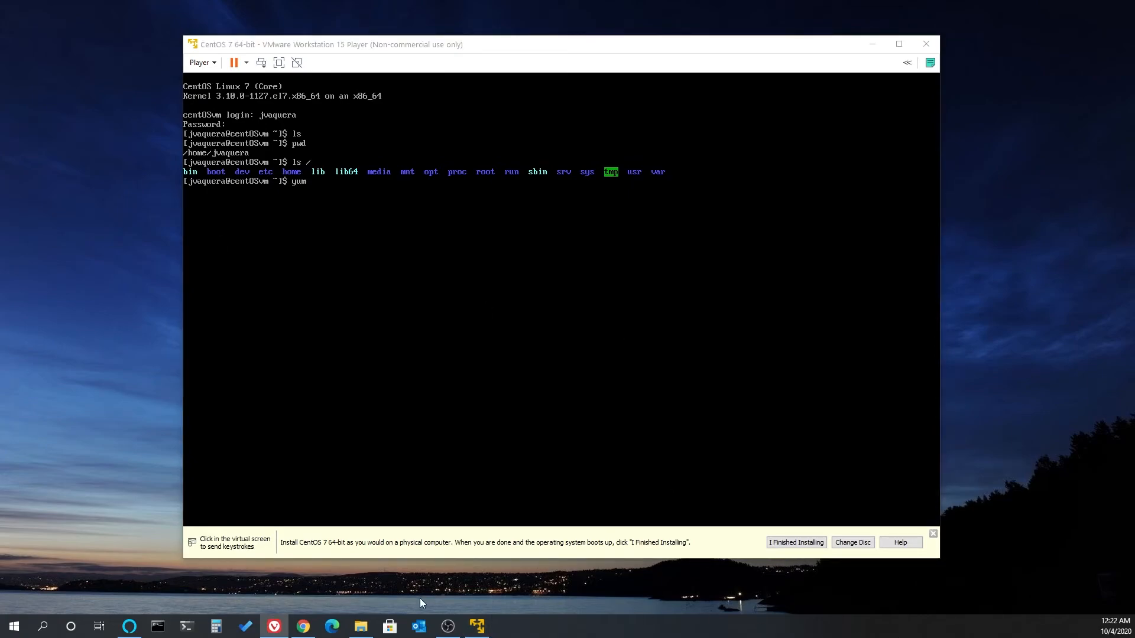
click(302, 625)
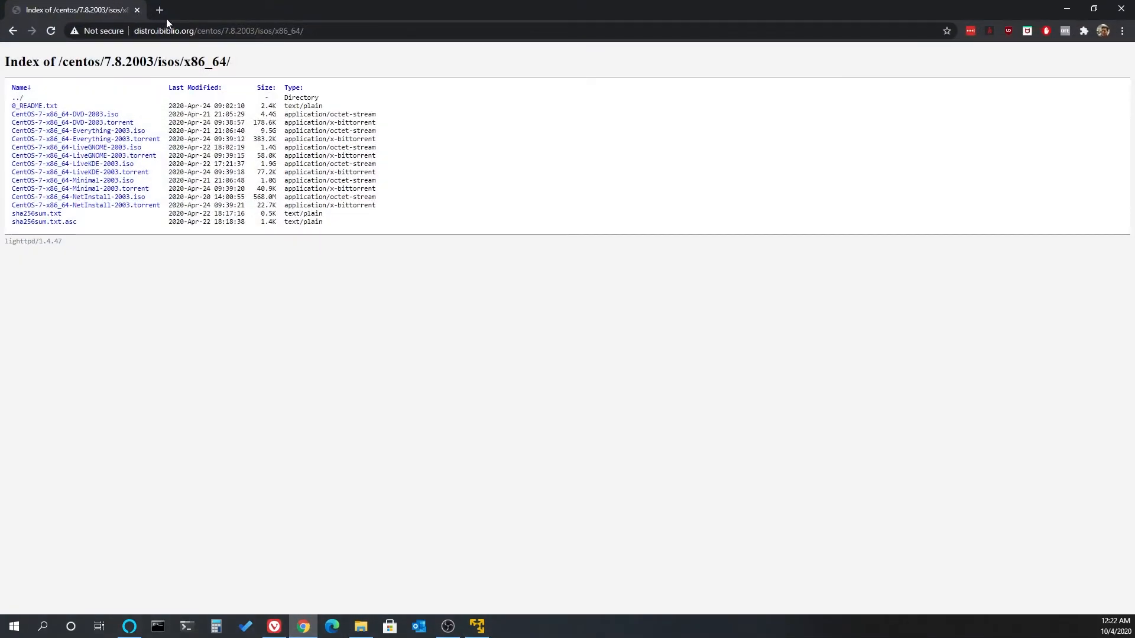
click(187, 31)
text(https://centoshelp.org/resources/commands/linux-system-commands/)
key(Return)
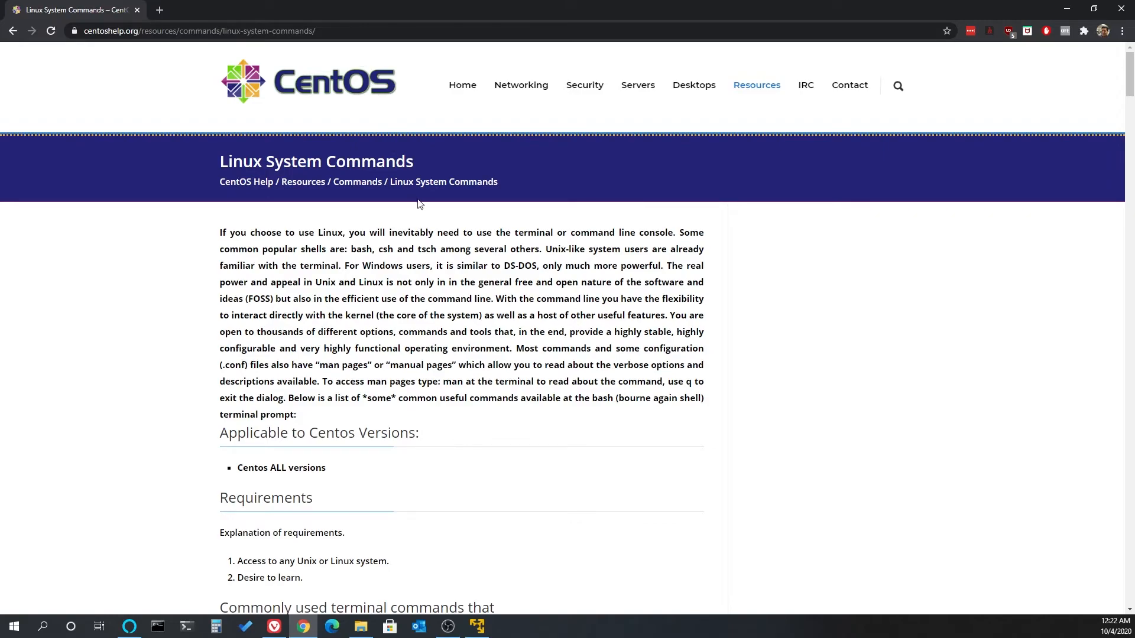
- Open the Yum Commands resource page and read through the most used commands, including yum repolist all
mouse_move(764, 95)
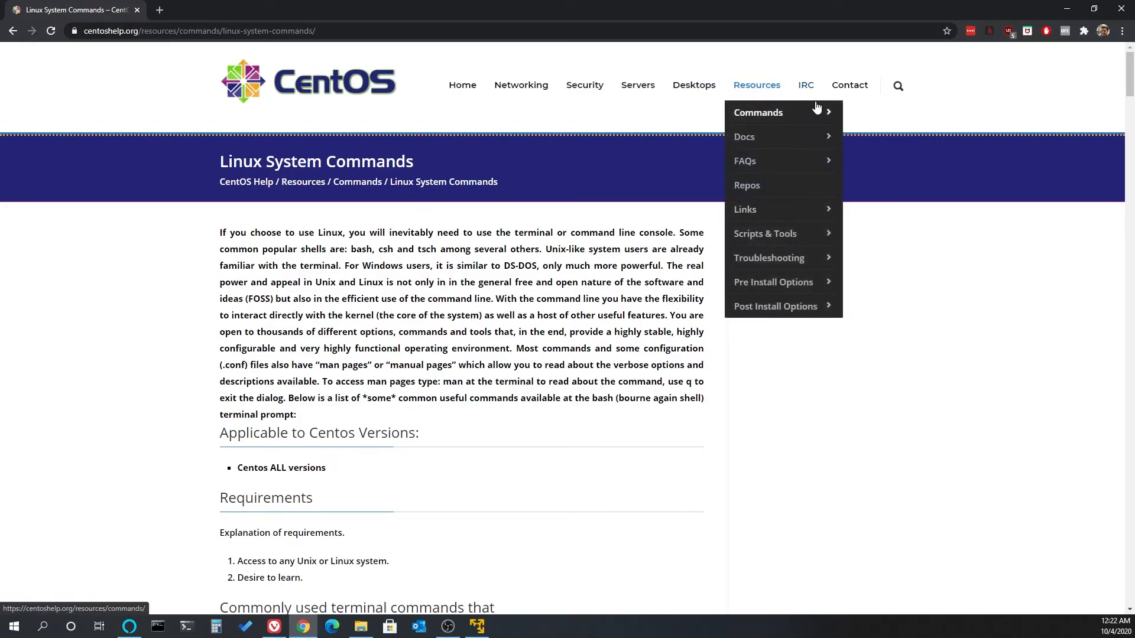
mouse_move(831, 120)
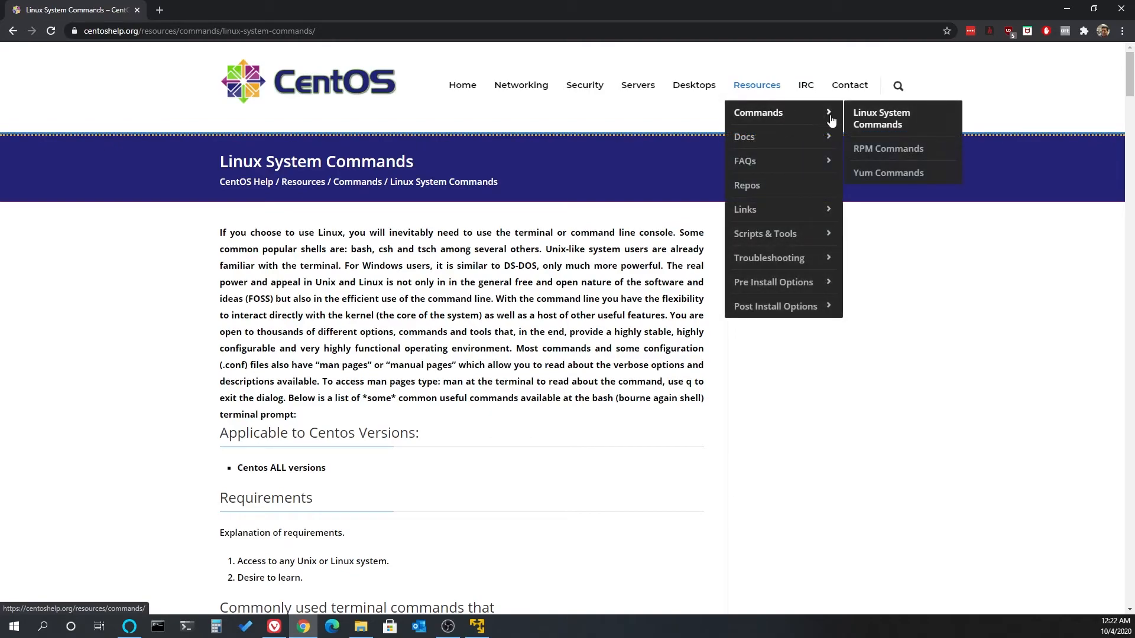
click(886, 174)
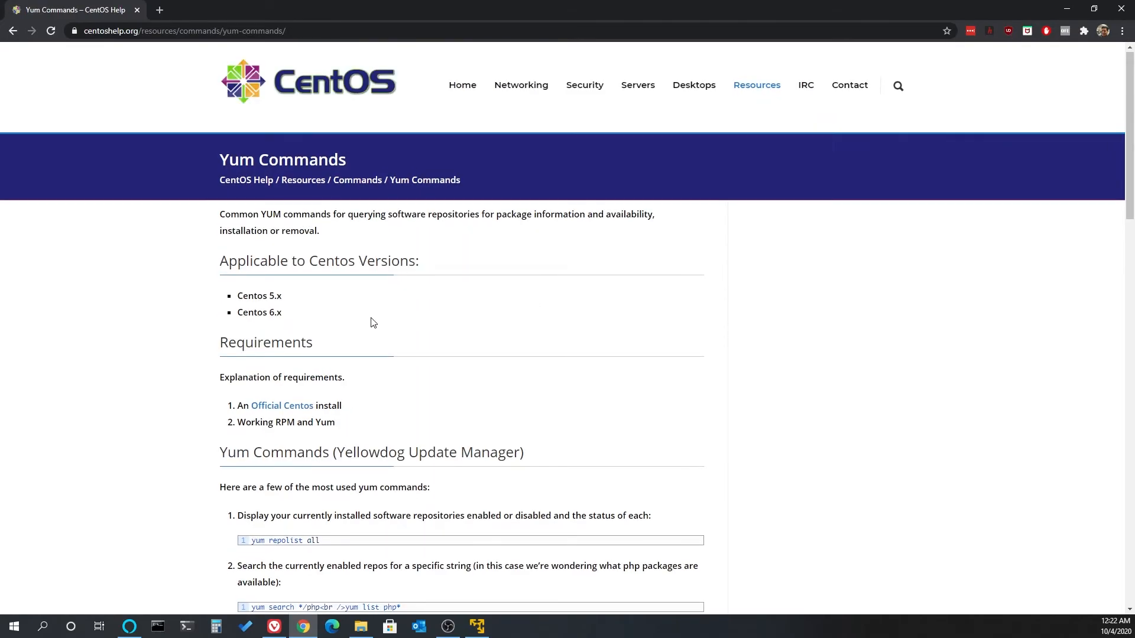
scroll(370, 324, down, 3)
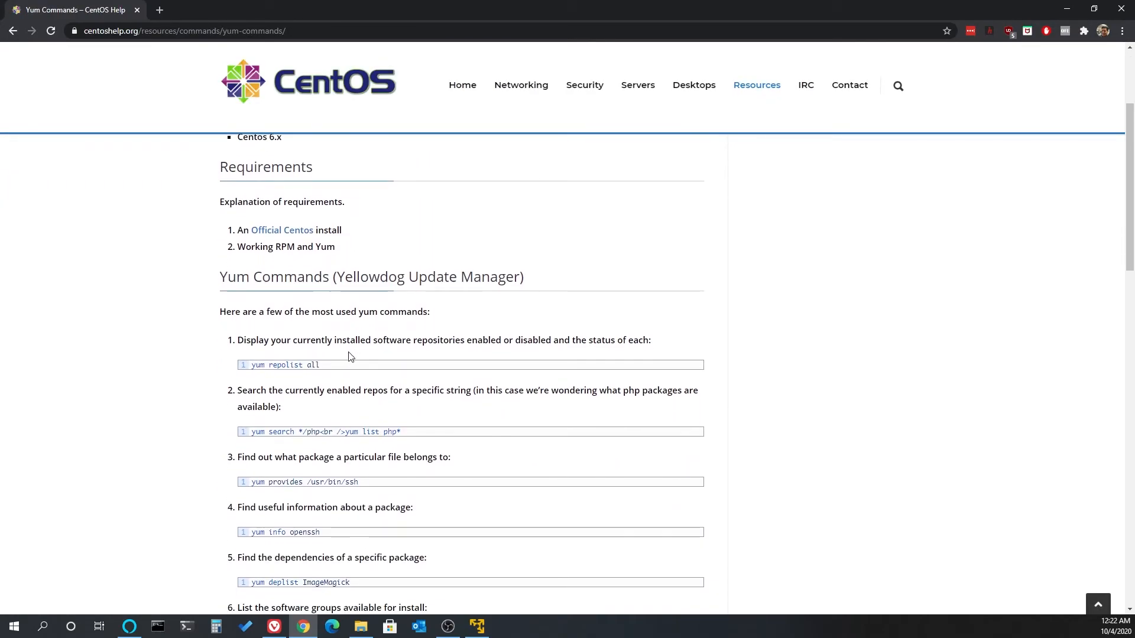
scroll(349, 356, down, 1)
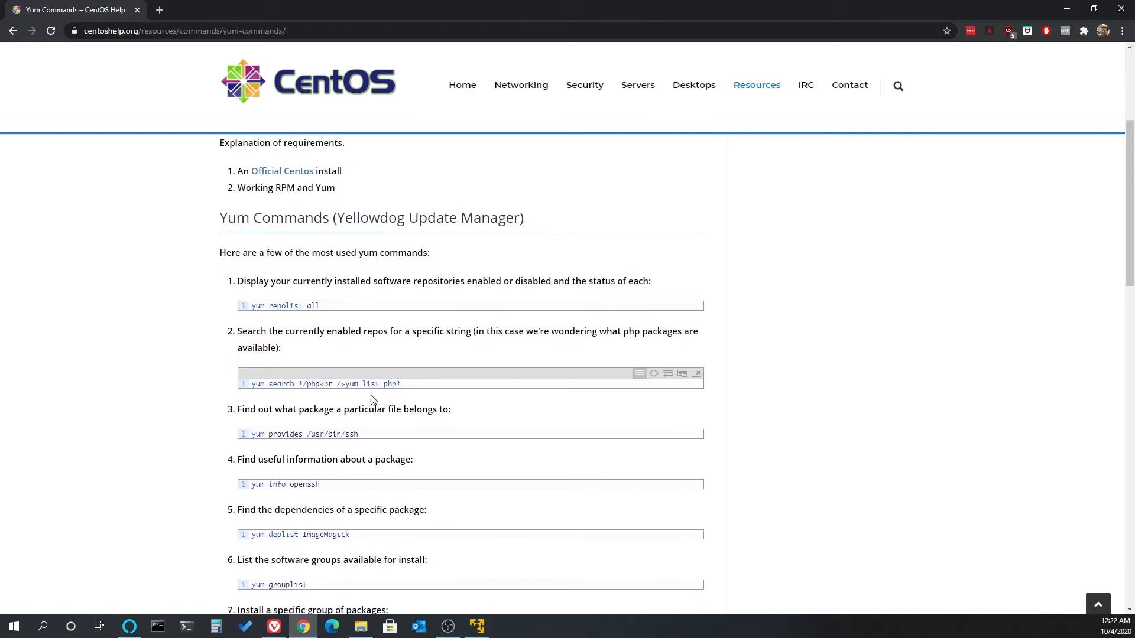
scroll(375, 400, down, 1)
scroll(381, 403, down, 3)
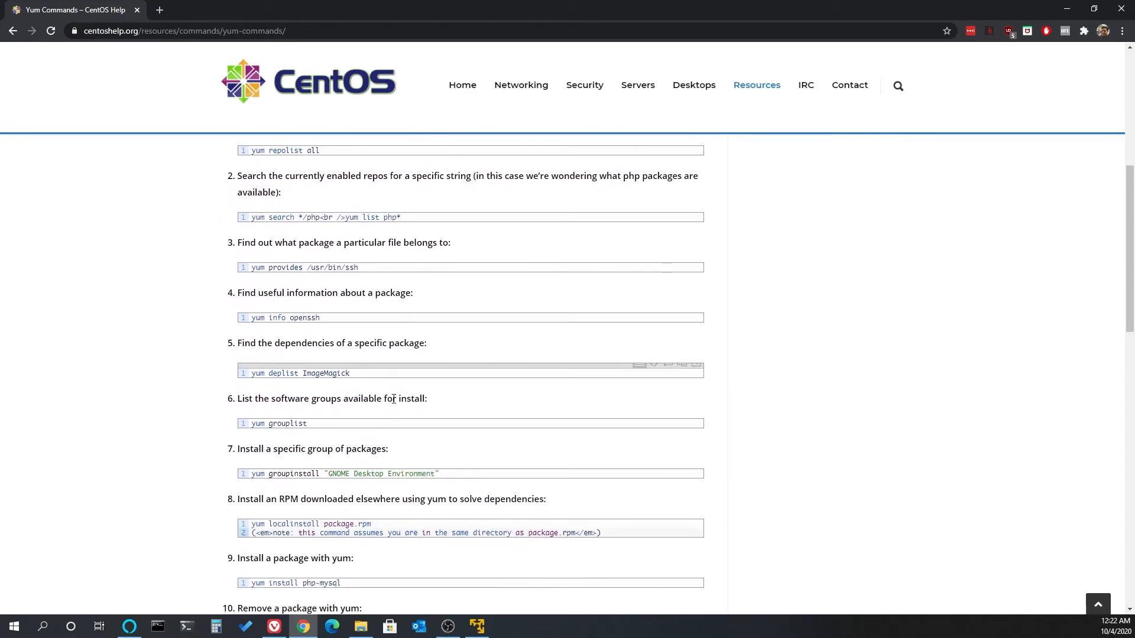
scroll(539, 386, up, 5)
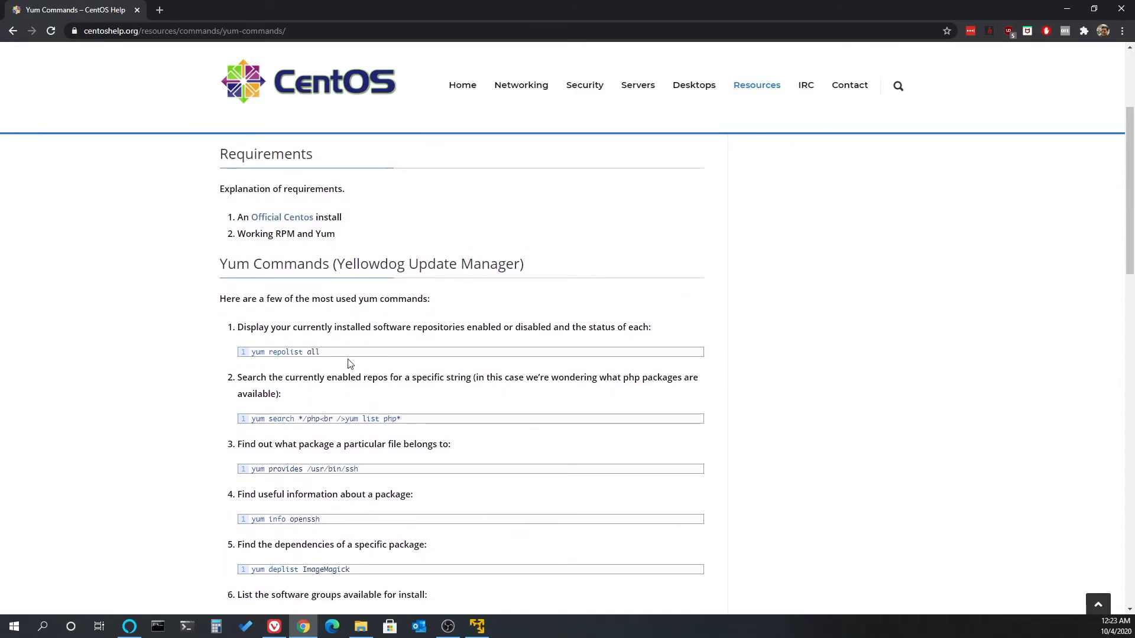
mouse_move(321, 348)
mouse_move(469, 355)
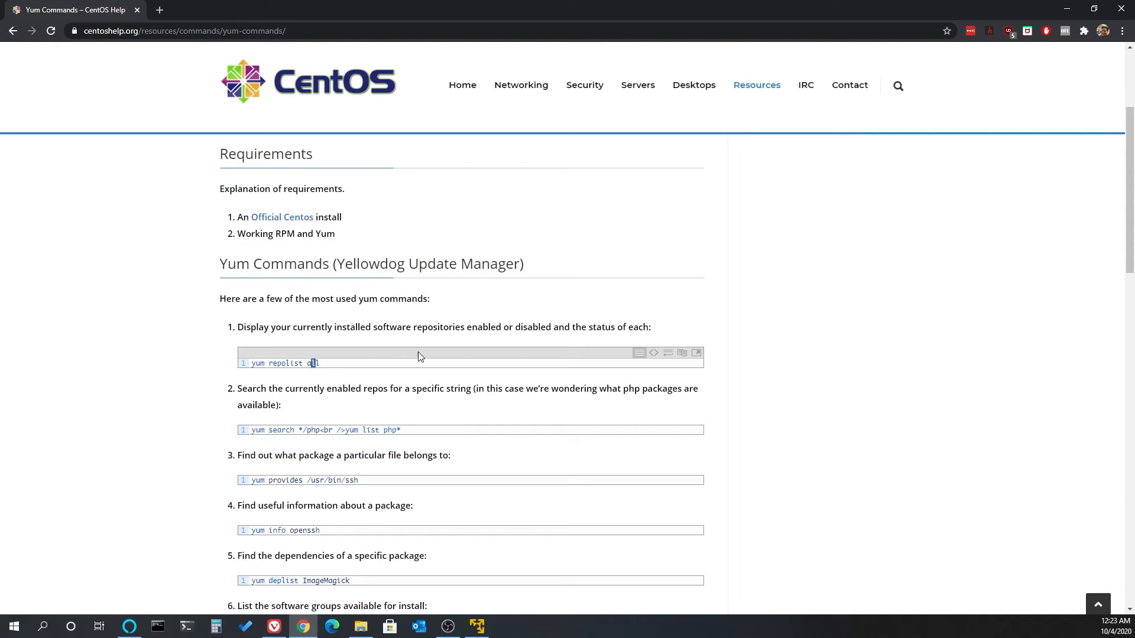
- Switch back to the virtual machine beside the command reference and run yum repolist all
click(485, 630)
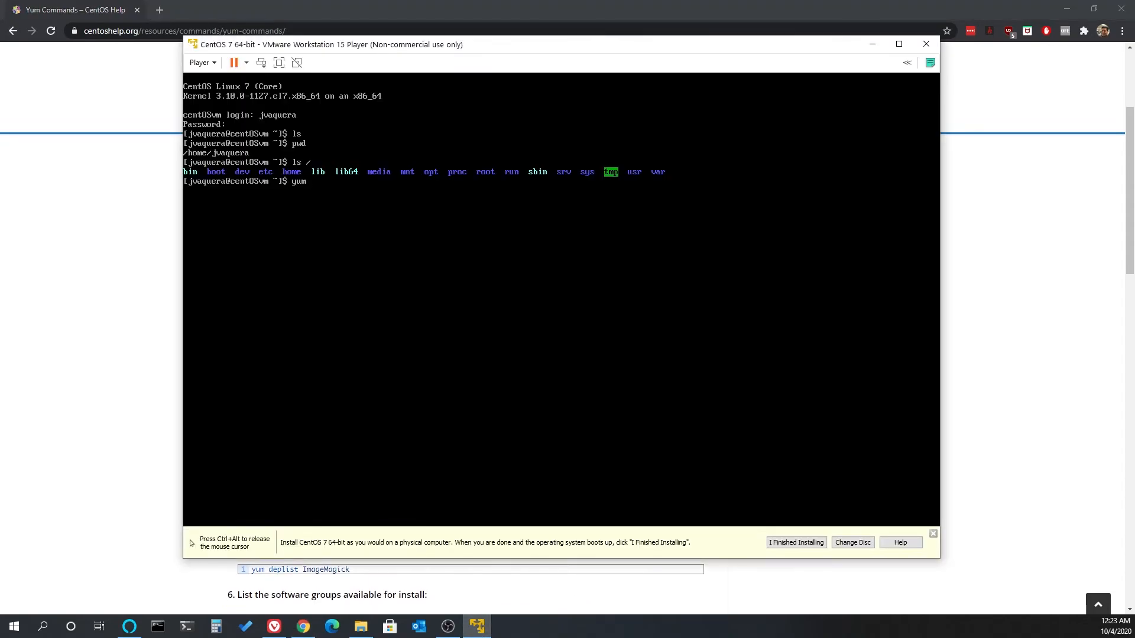
drag(536, 55, 721, 65)
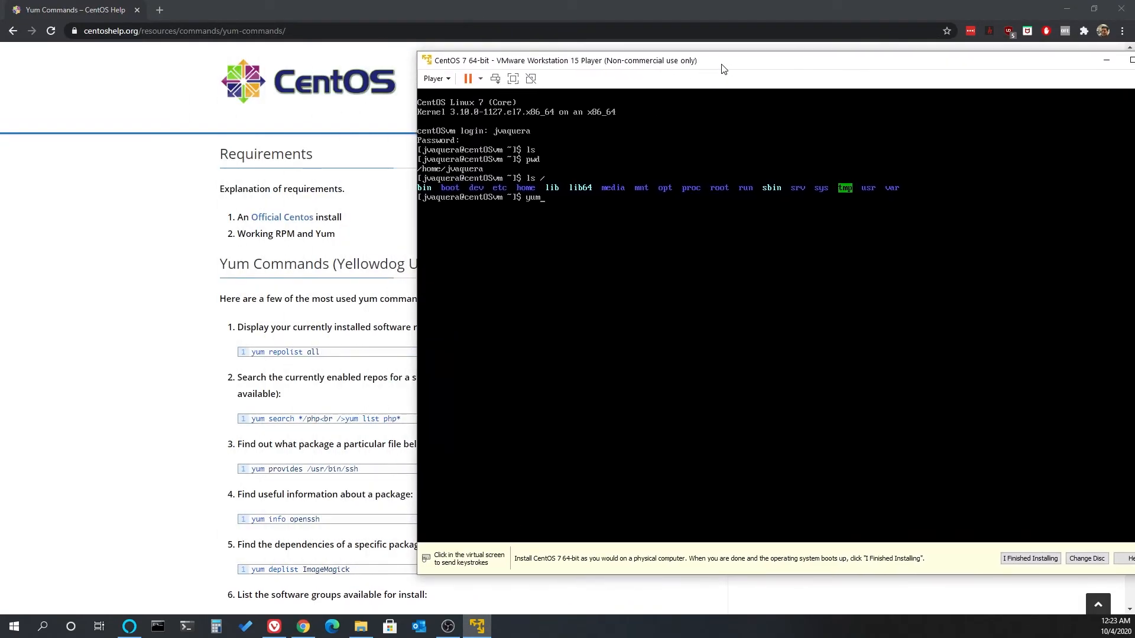
click(723, 148)
text(yum repolist all)
key(Return)
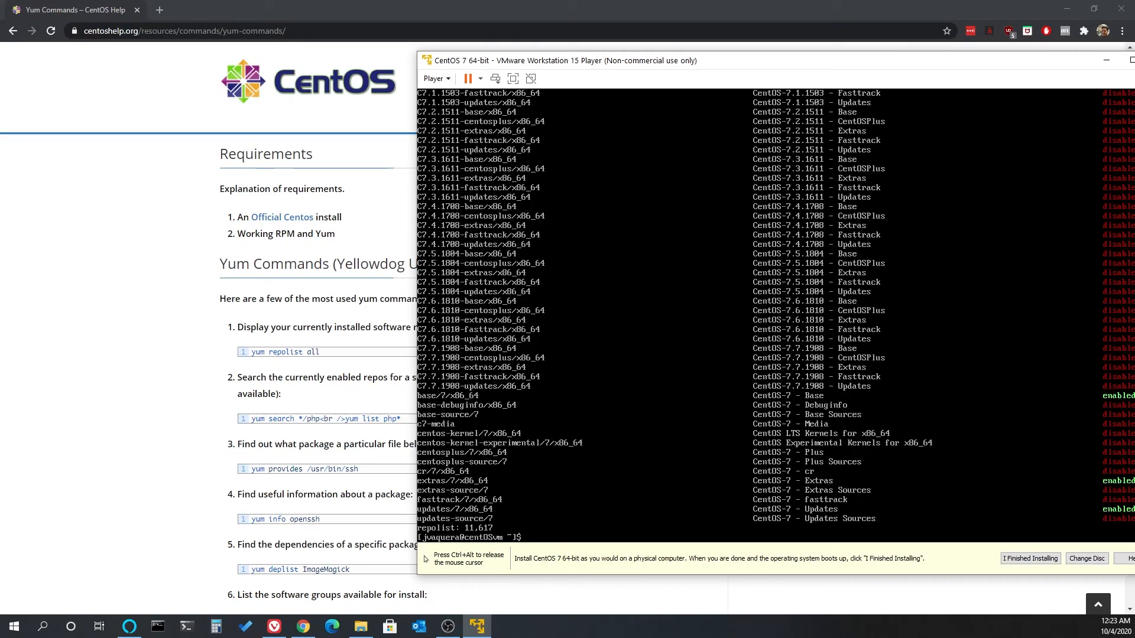
- Move the virtual machine window fully into view to read the repository statuses, then clear the terminal
key(ctrl+alt)
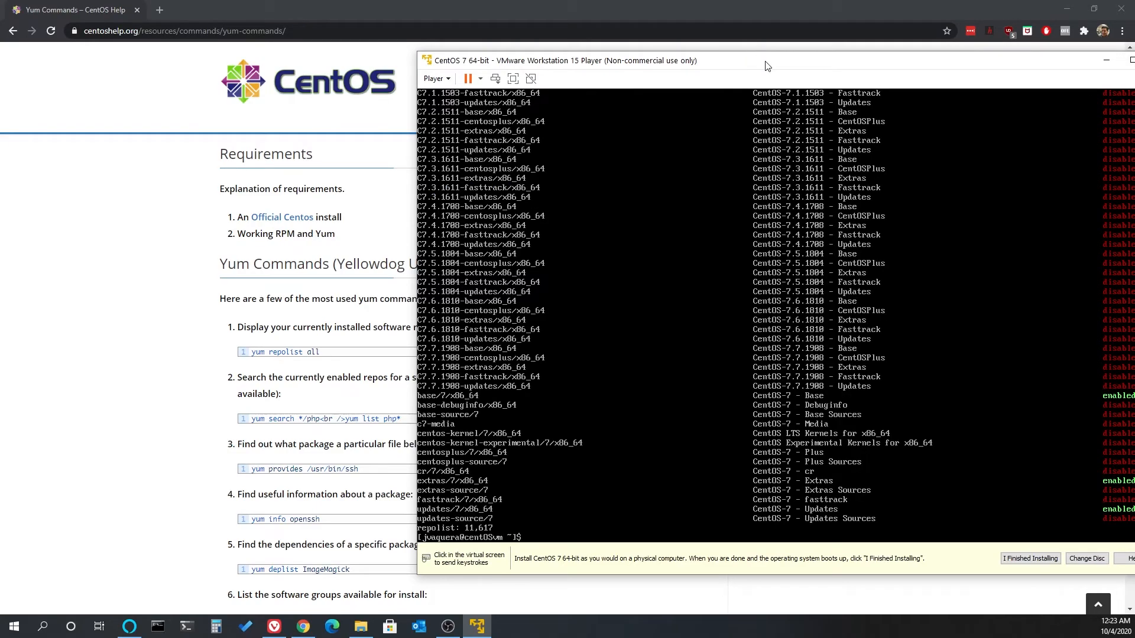
drag(766, 61, 583, 72)
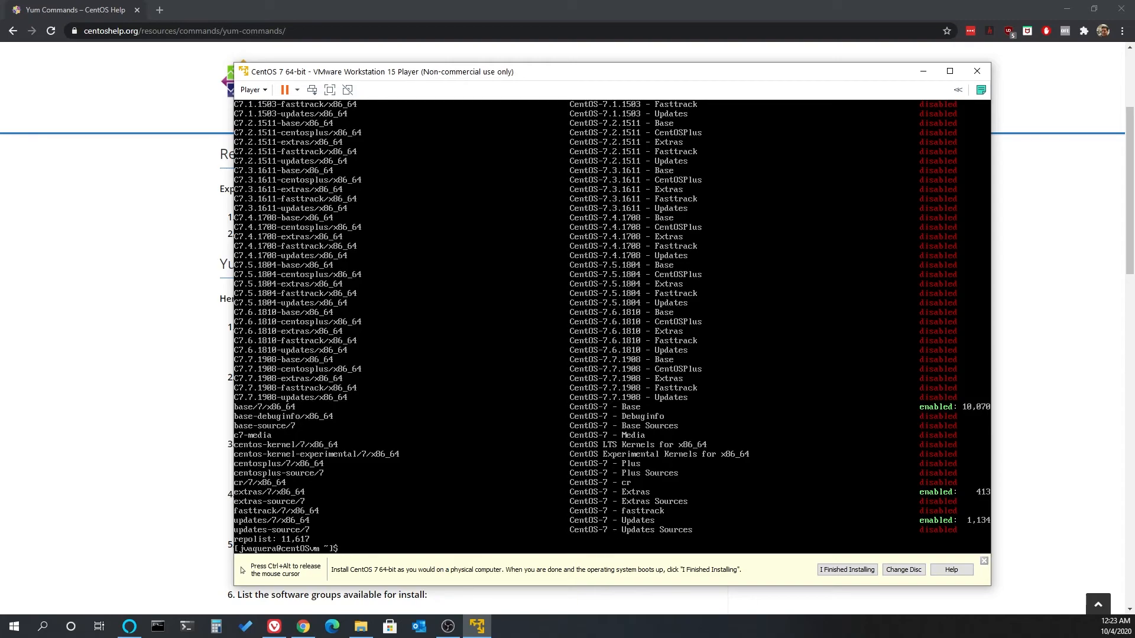
key(ctrl+l)
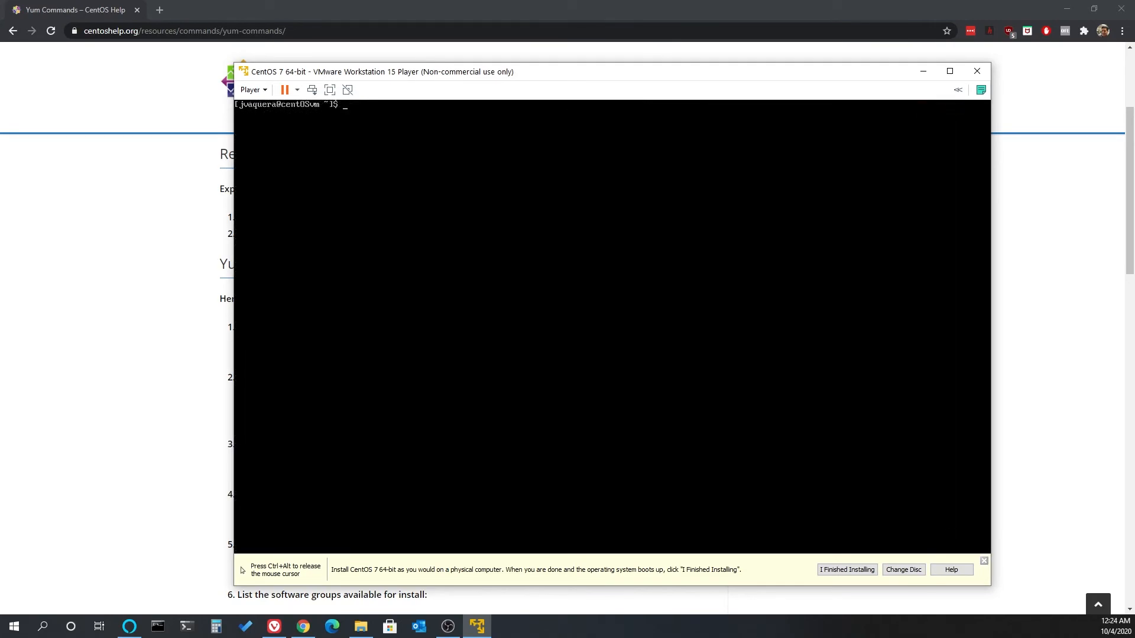
- Try to update the system packages with yum update as the regular user
text(yum update)
key(Return)
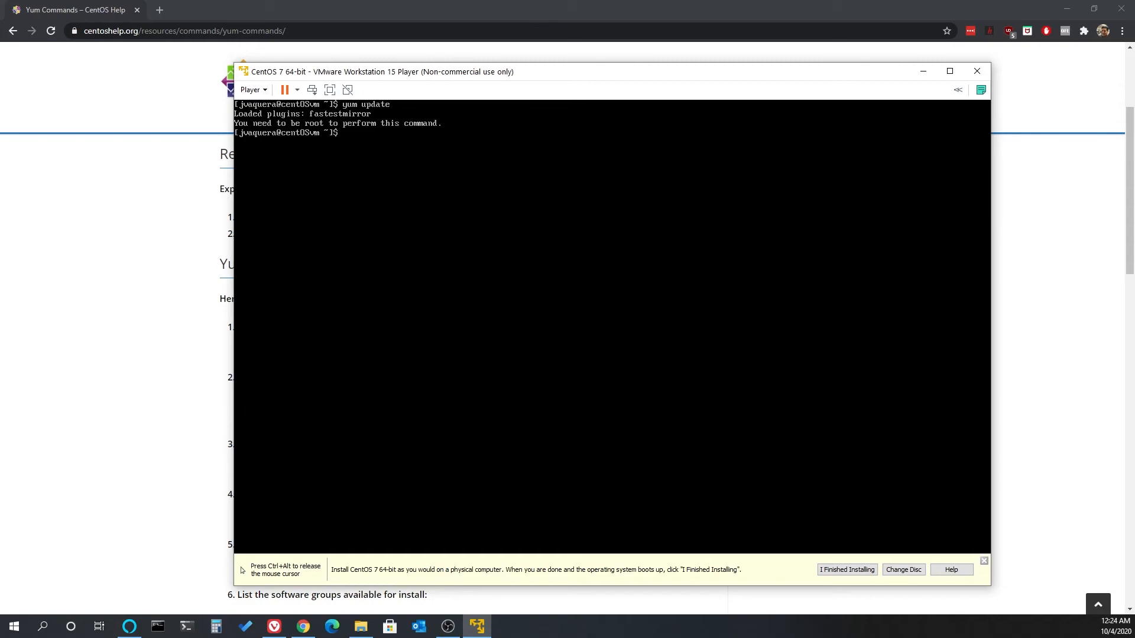
- Run sudo yum update and authenticate with the account password
text(udo yum update)
key(Return)
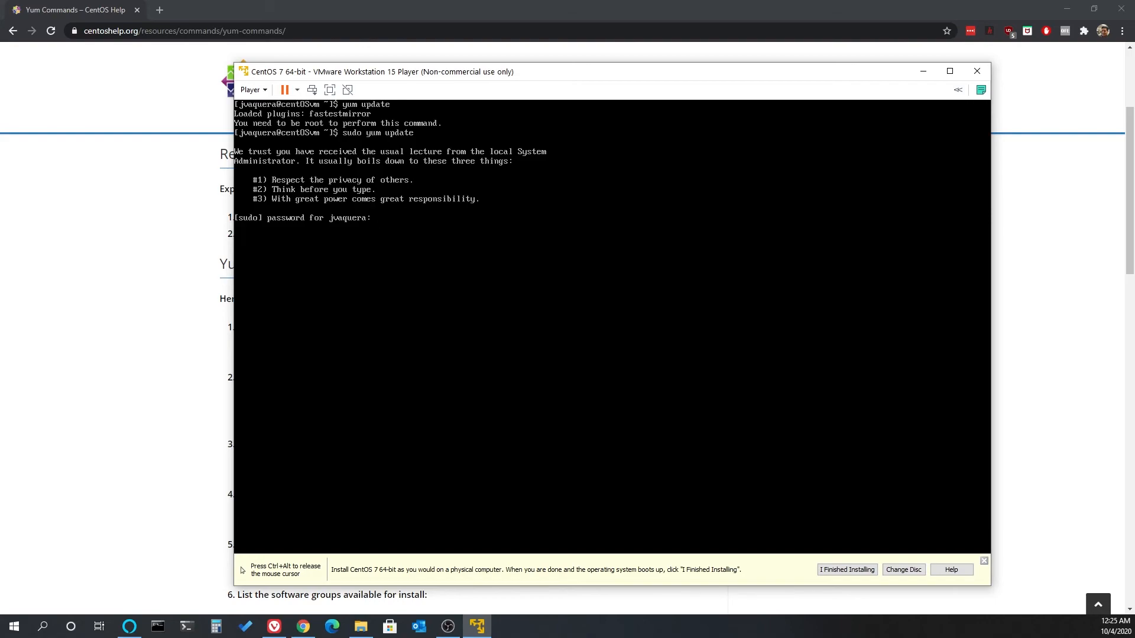
key(Return)
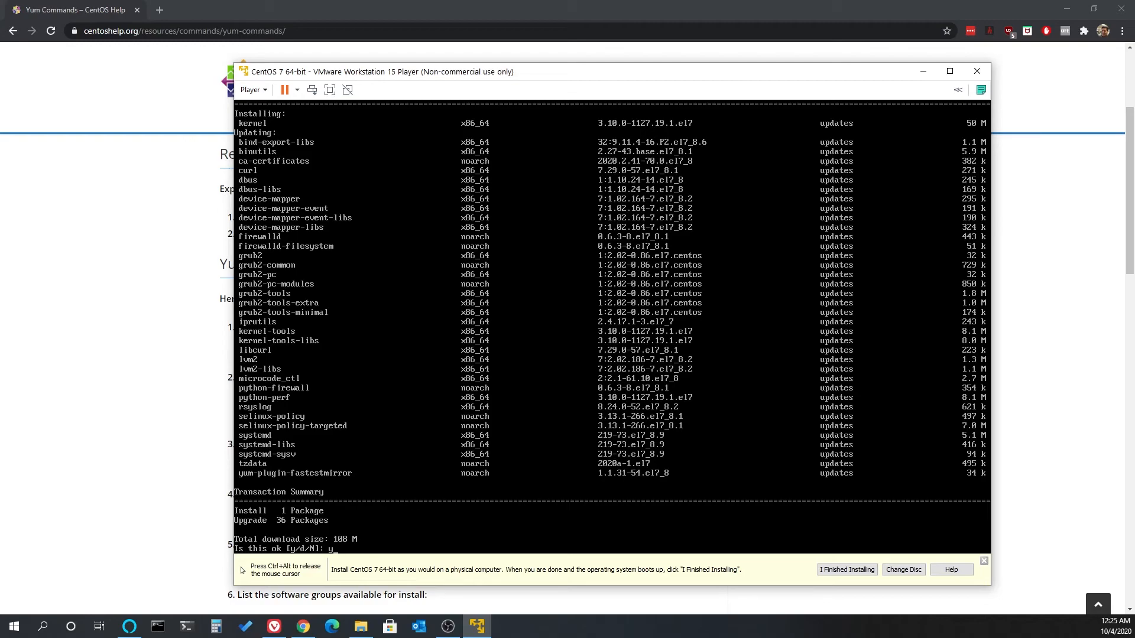
- Accept the package update and the CentOS 7 signing key import, then release the virtual machine's input
key(Return)
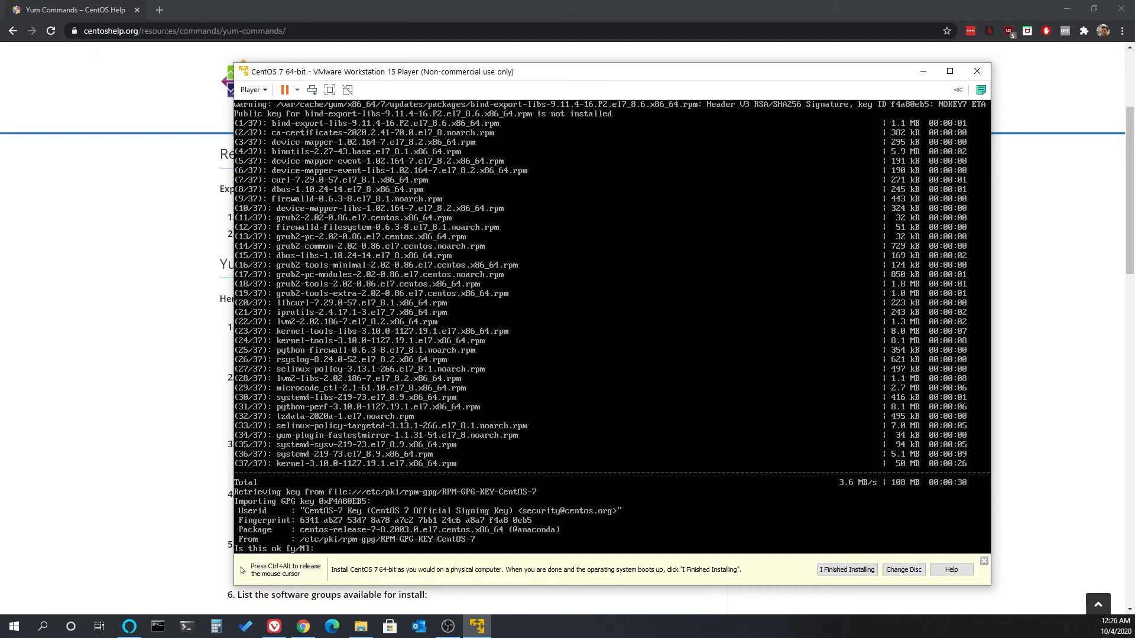
text(y)
key(Return)
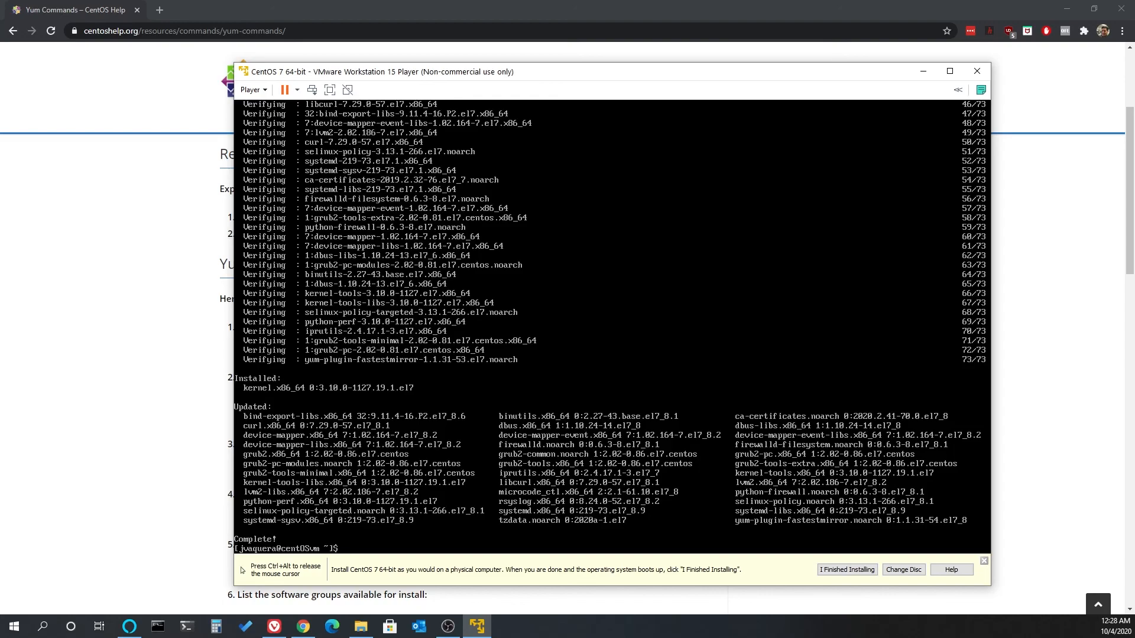
key(ctrl+alt)
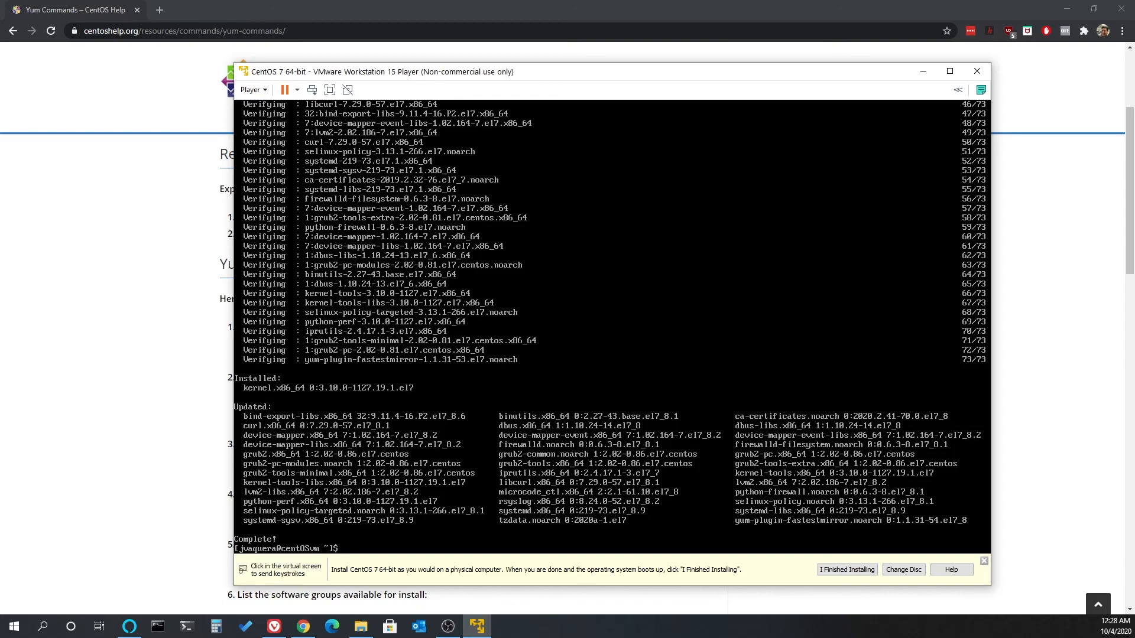